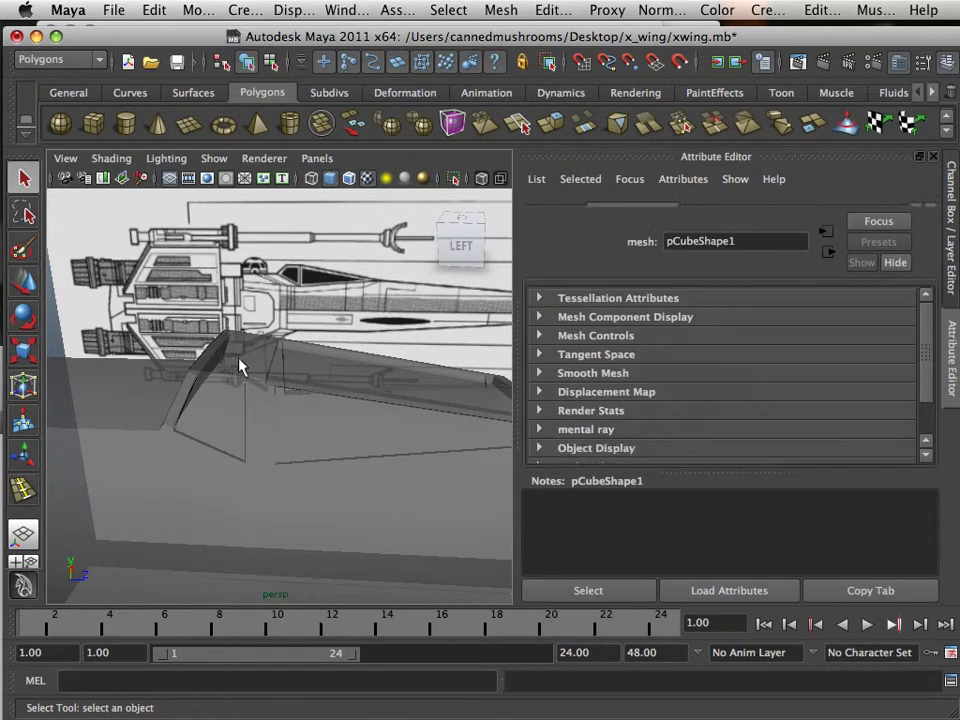
Select the fuselage mesh and compare its smoothed preview with the unsmoothed cage around the cockpit windows
mouse_move(240, 347)
right_mouse_down()
mouse_move(250, 668)
mouse_move(340, 685)
mouse_move(300, 647)
mouse_move(305, 665)
mouse_move(371, 684)
right_mouse_up()
left_click_drag(293, 455, 229, 408, "alt")
scroll(229, 408, "up", 3)
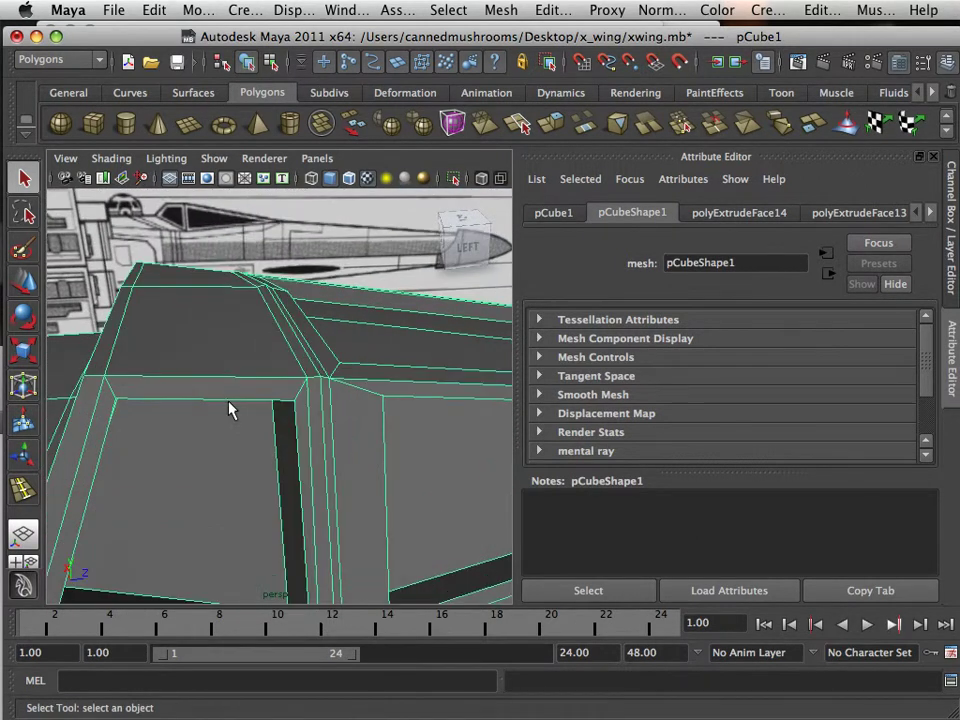
key("3")
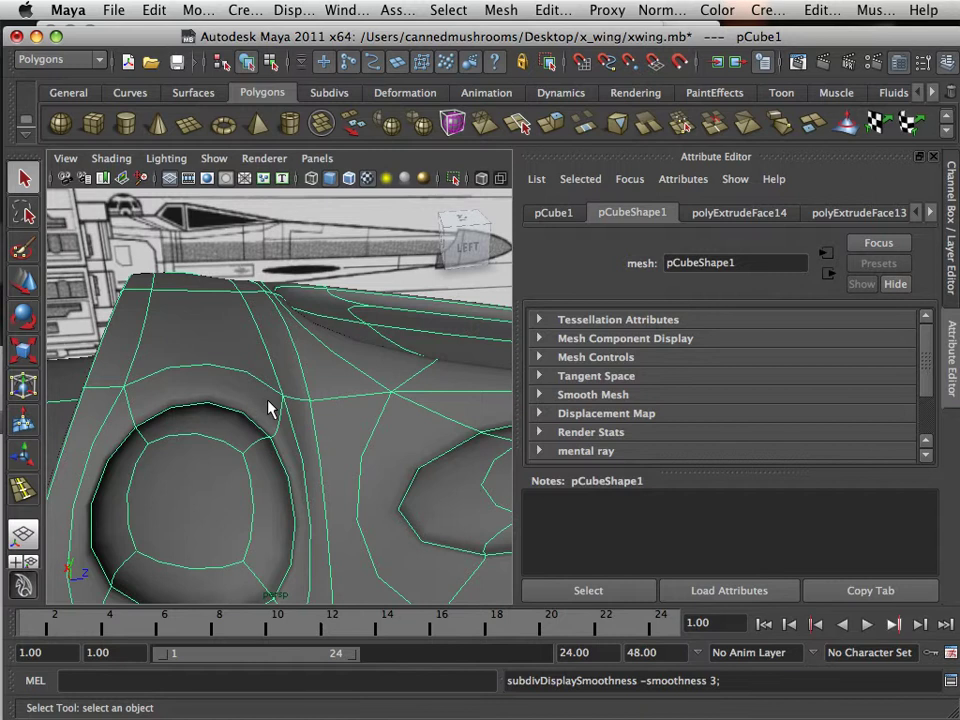
scroll(273, 408, "down", 2)
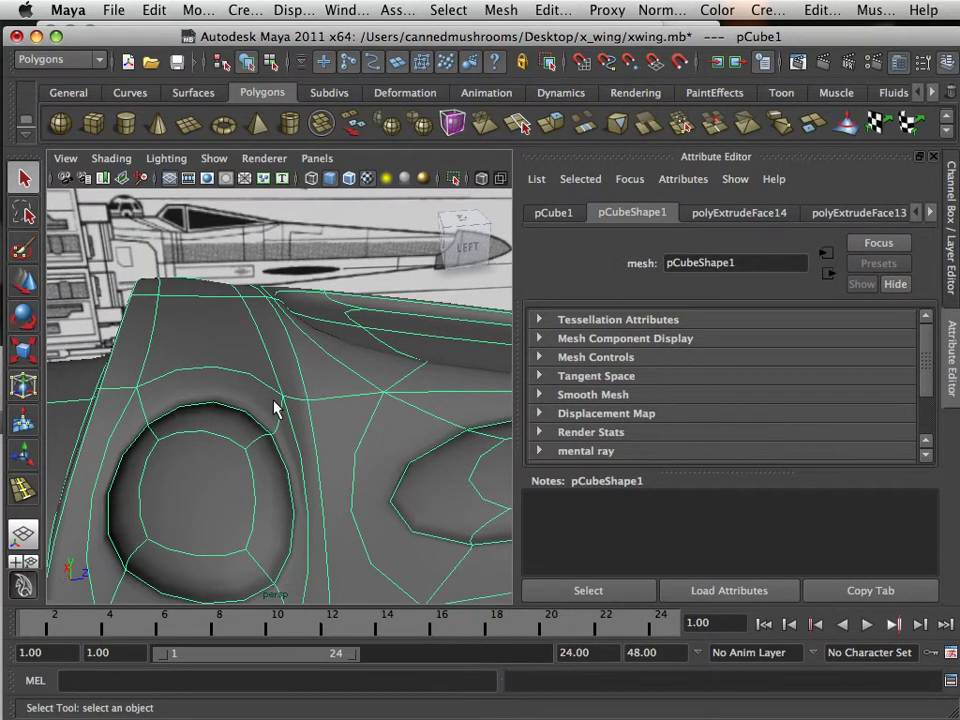
key("1")
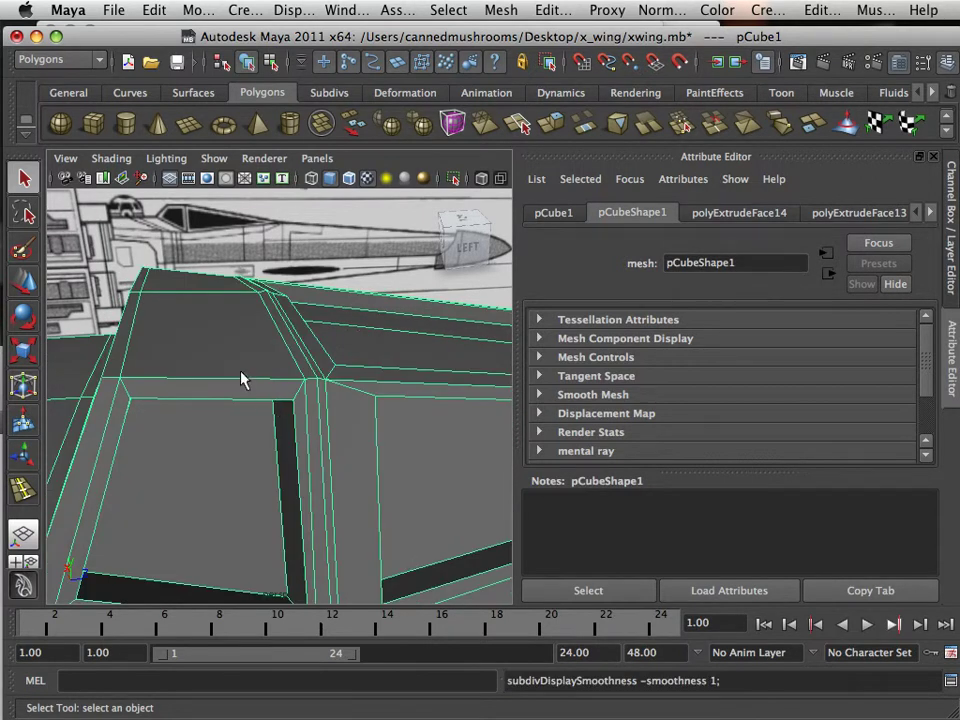
Extrude the two faces on top of the cockpit canopy and scale the extrusion slightly inward along both face directions
left_click_drag(241, 380, 313, 387, "alt")
right_click_drag(321, 383, 321, 390)
left_click(333, 372)
left_click(371, 297, "shift")
left_click_drag(400, 301, 363, 334, "alt")
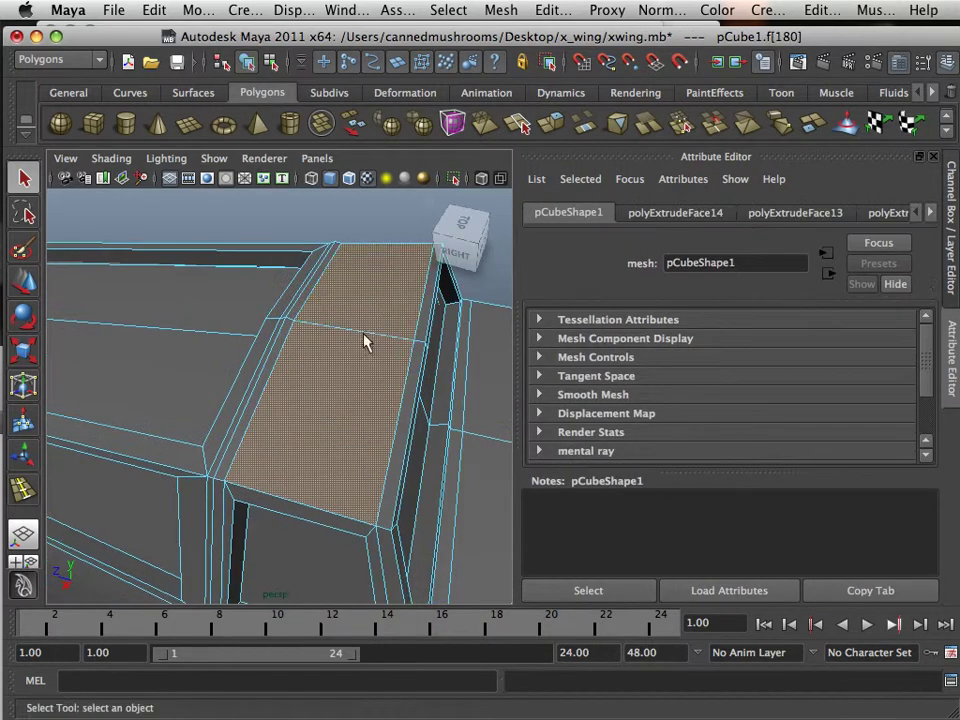
left_click(539, 134)
left_click(411, 389)
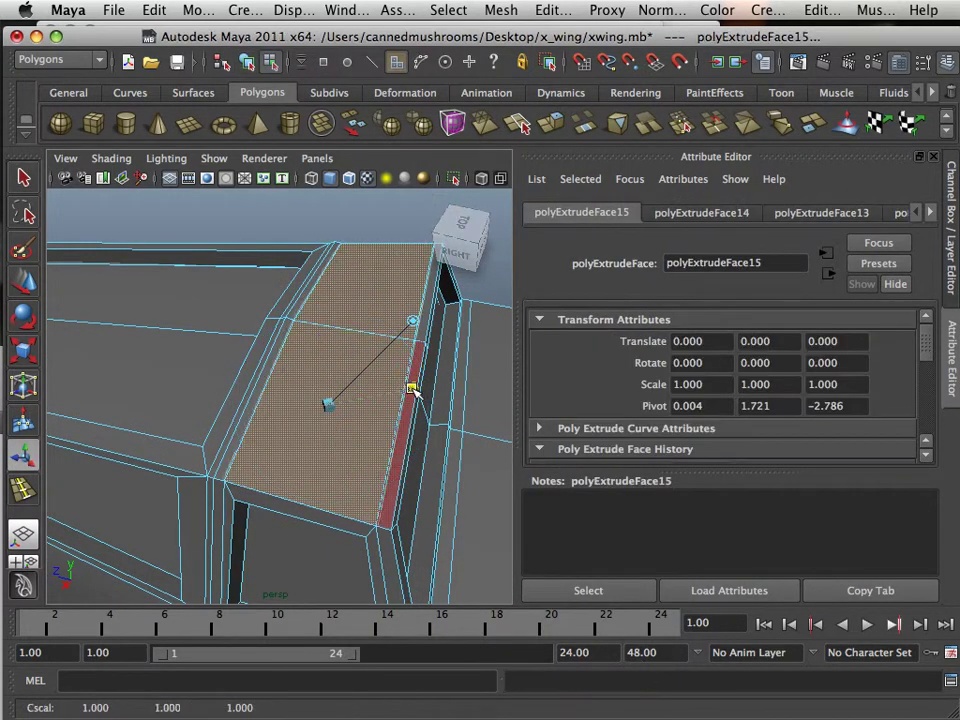
left_click_drag(411, 389, 403, 392)
left_click_drag(352, 481, 357, 479)
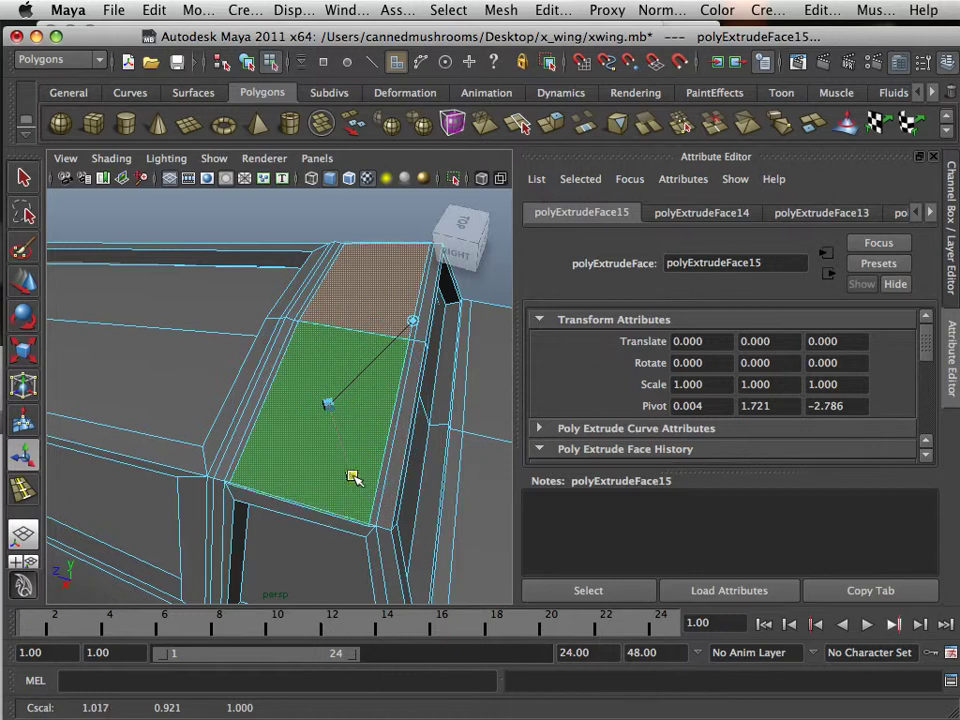
left_click(214, 259)
Insert an edge loop at the rear end of the front side window, next to the pillar, and preview the smoothing
mouse_move(214, 259)
left_mouse_down("alt")
mouse_move(180, 298)
mouse_move(206, 275)
mouse_move(206, 258)
mouse_move(240, 265)
mouse_move(212, 261)
left_mouse_up("alt")
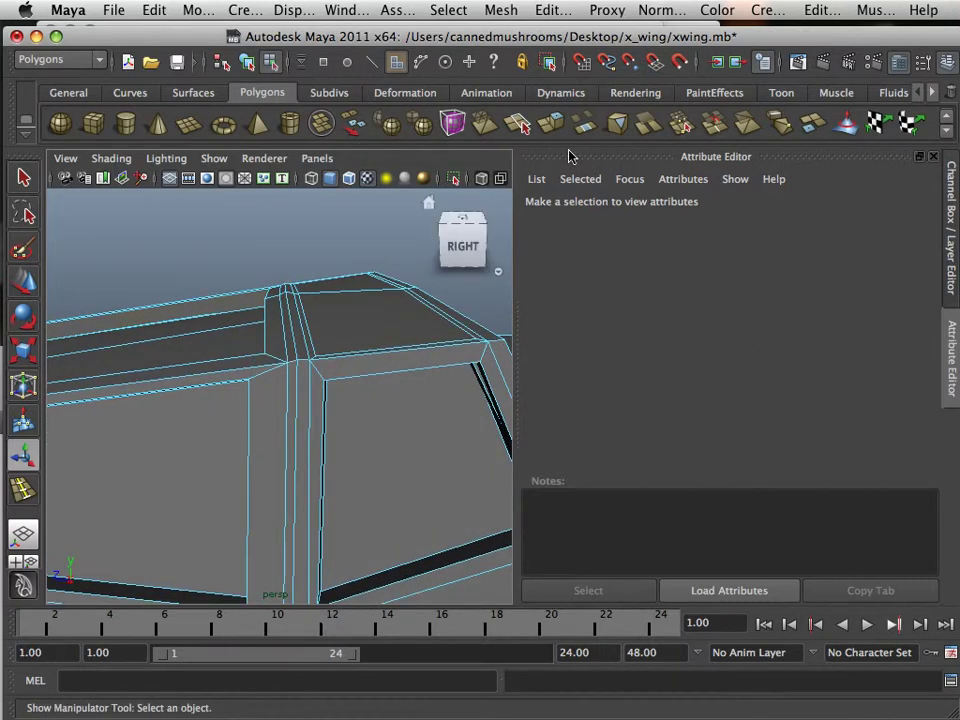
left_click(510, 12)
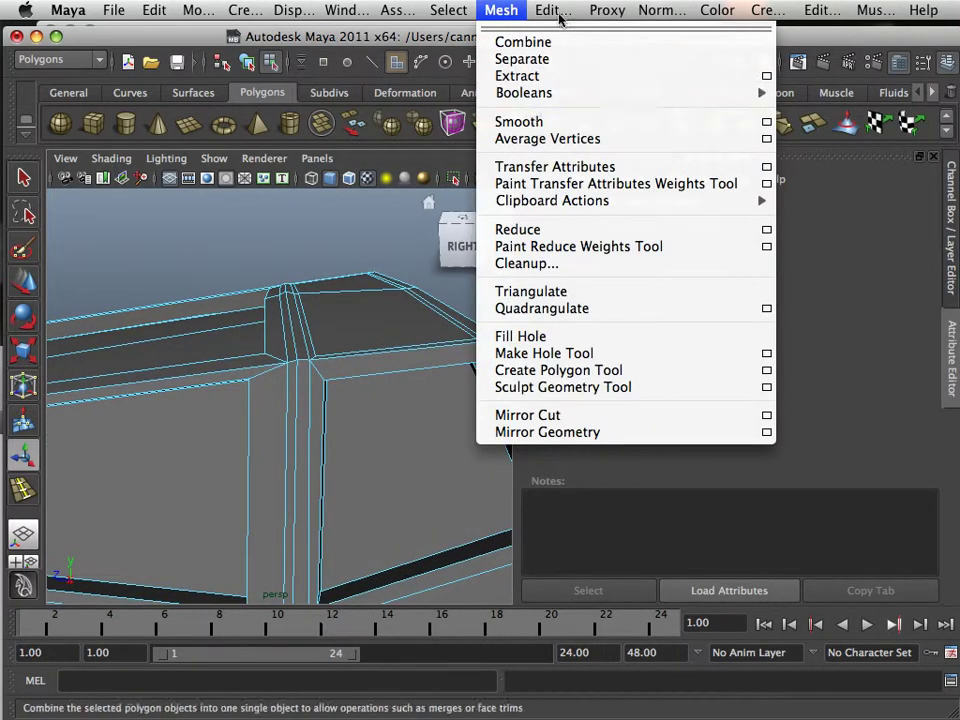
mouse_move(553, 12)
left_click(570, 165)
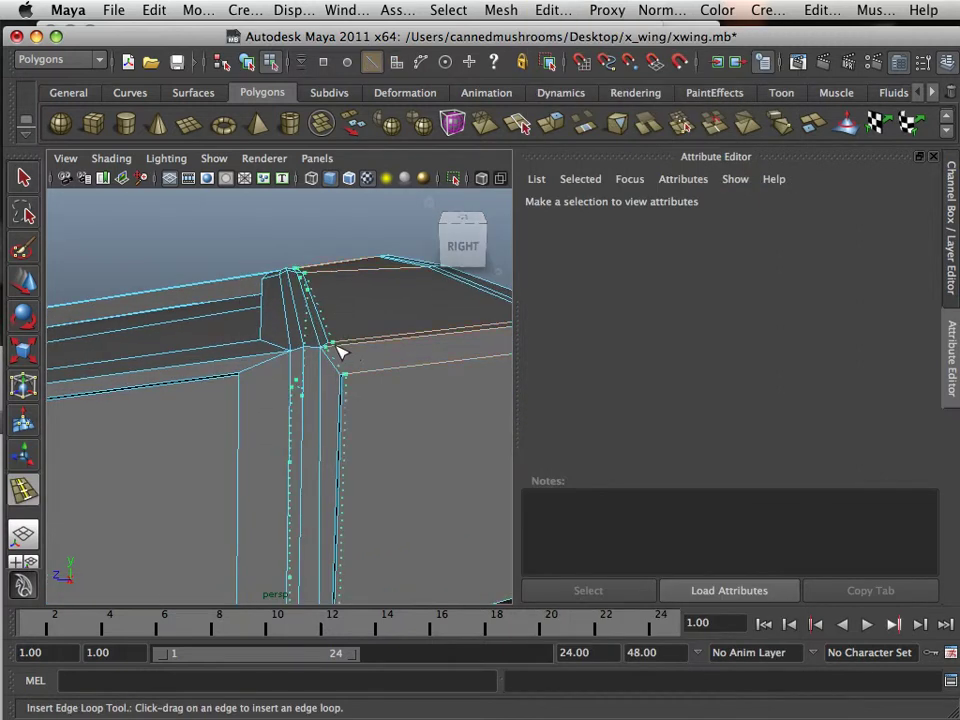
left_click(350, 352)
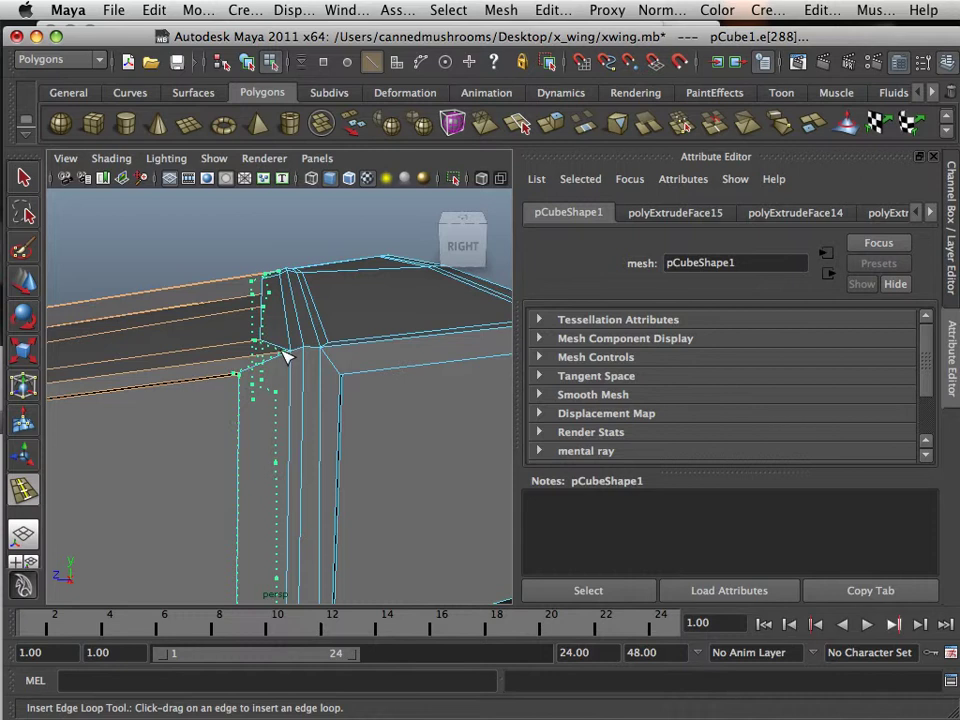
left_click_drag(285, 357, 268, 363)
key("3")
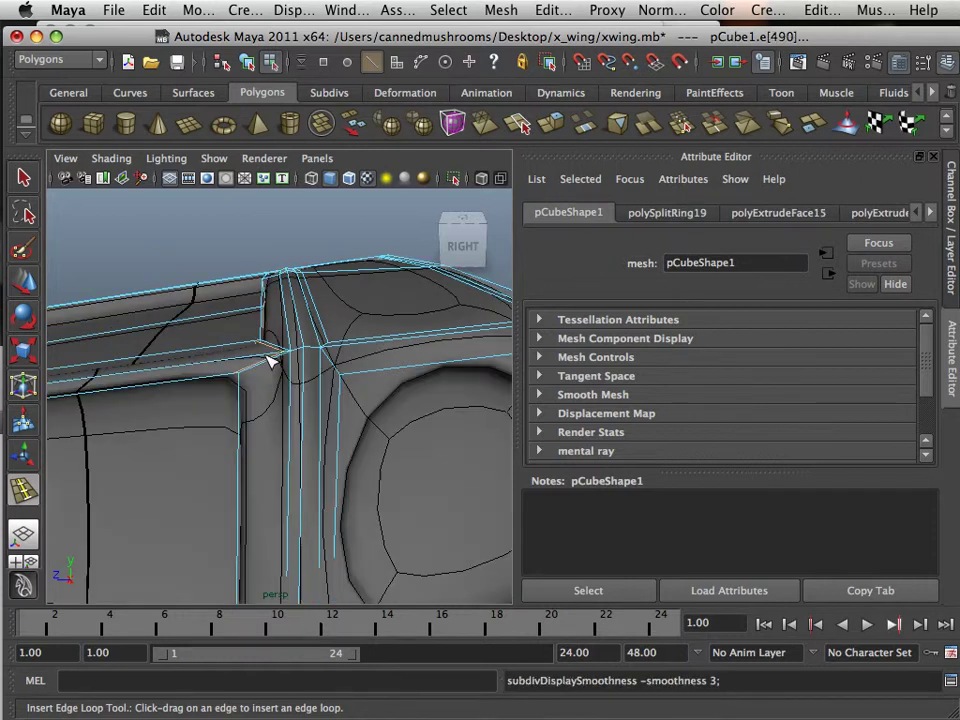
key("1")
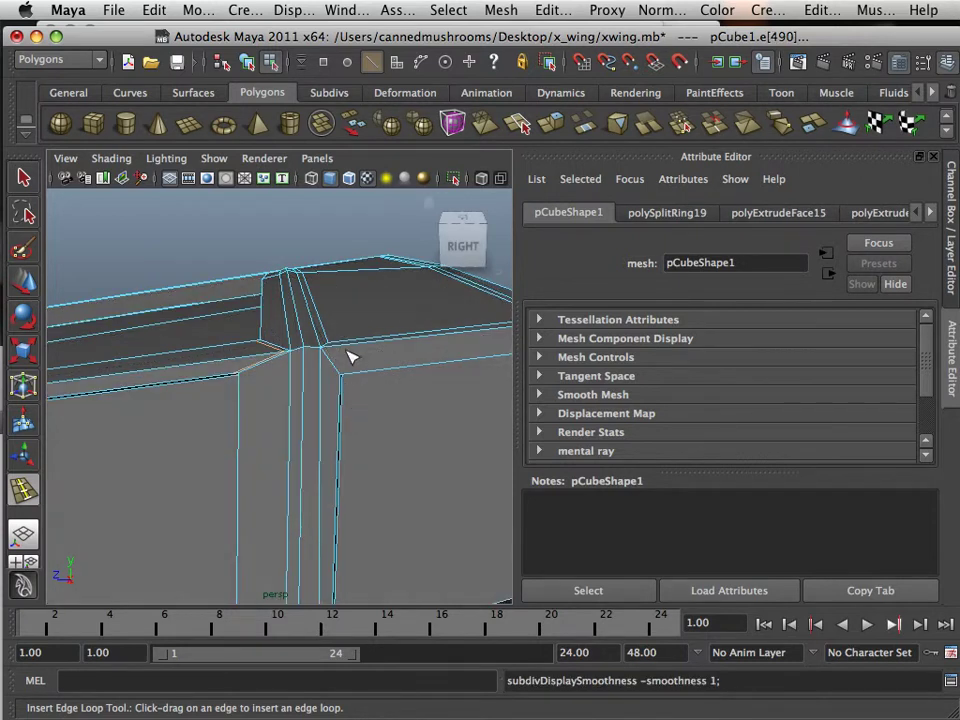
Insert an edge loop at the pillar side of the rear side window and compare the smoothed and unsmoothed displays
left_click_drag(340, 352, 345, 377)
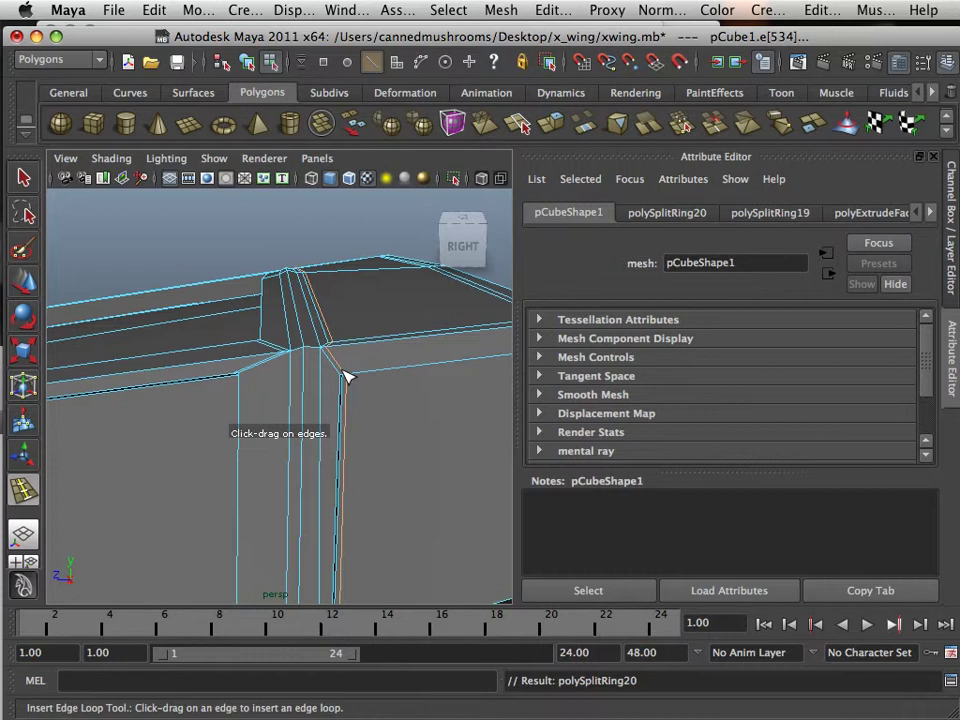
key("3")
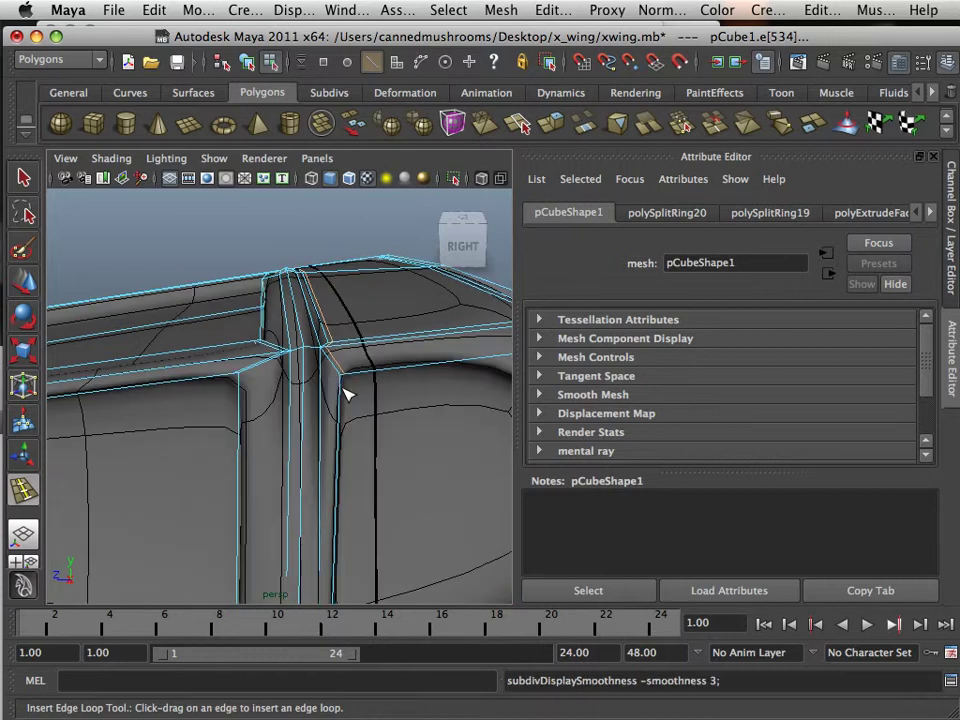
key("1")
key("3")
key("1")
key("3")
key("1")
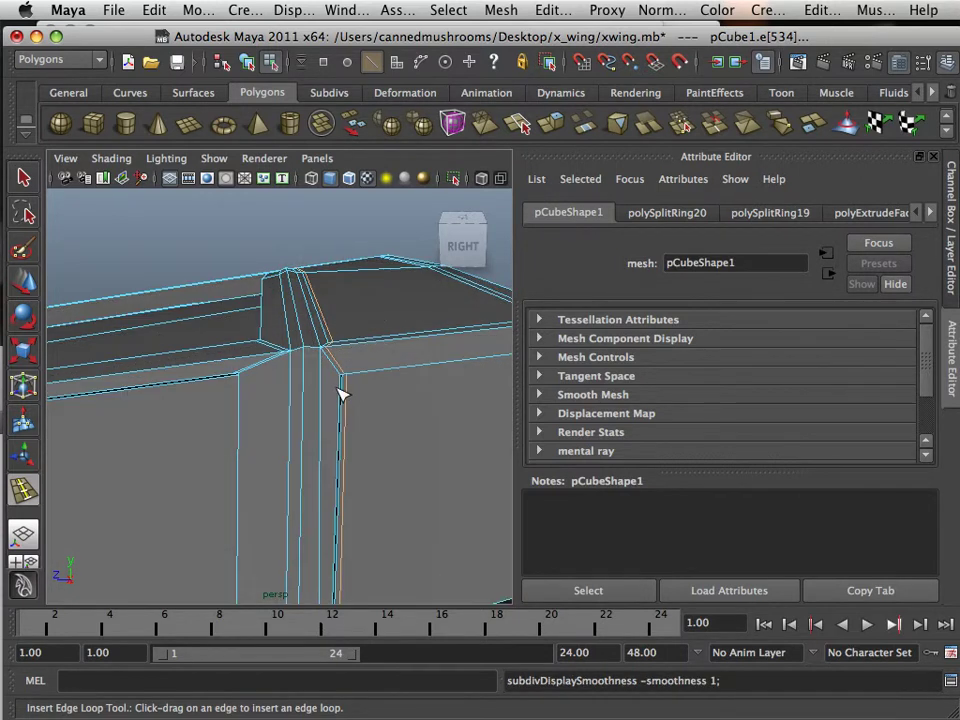
key("3")
key("1")
Insert an edge loop just below the upper edge of the cockpit windows and preview the mesh smoothed
scroll(275, 396, "up", 3)
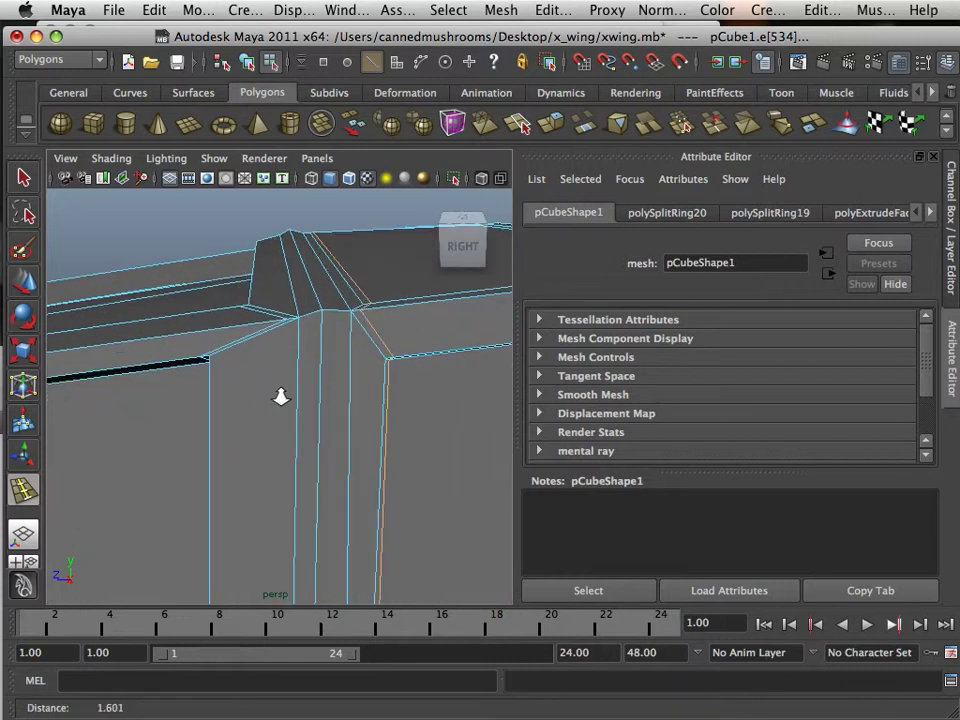
scroll(268, 400, "down", 6)
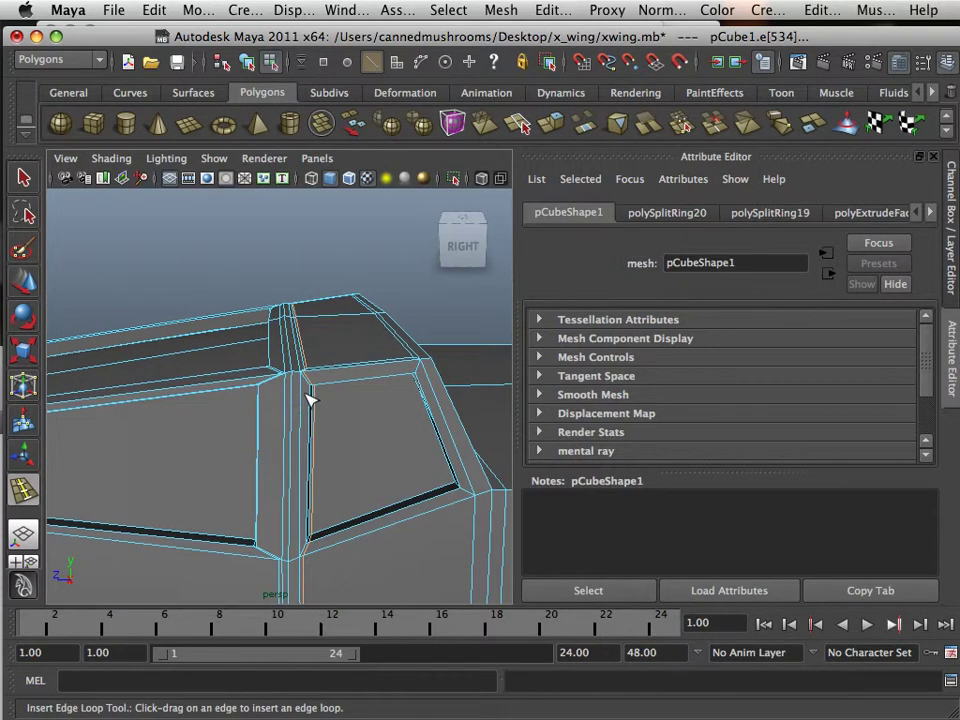
scroll(308, 402, "up", 4)
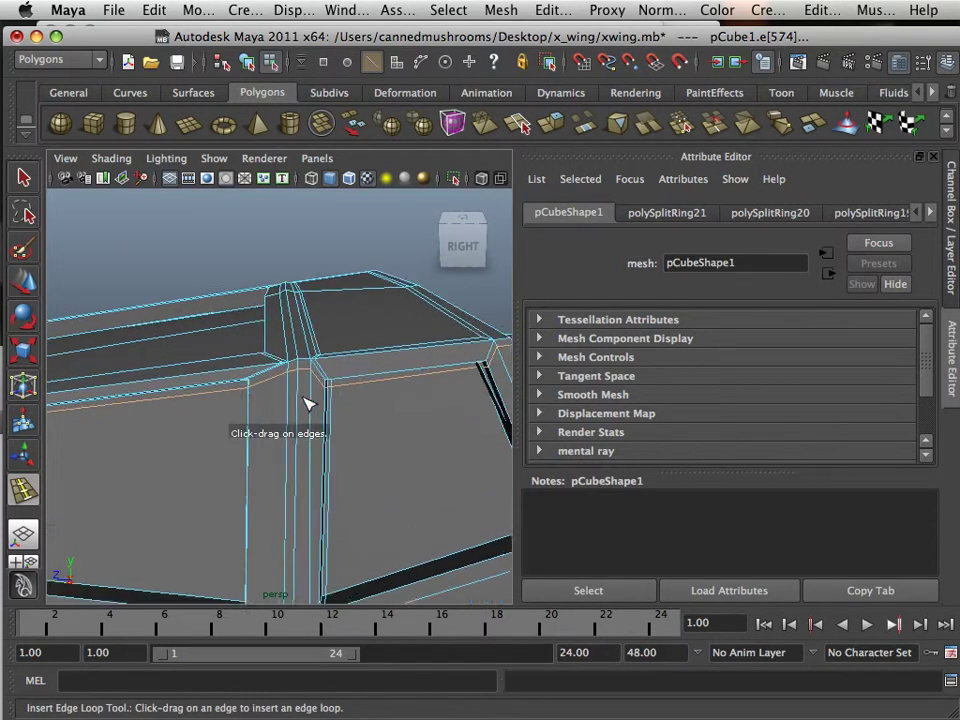
key("3")
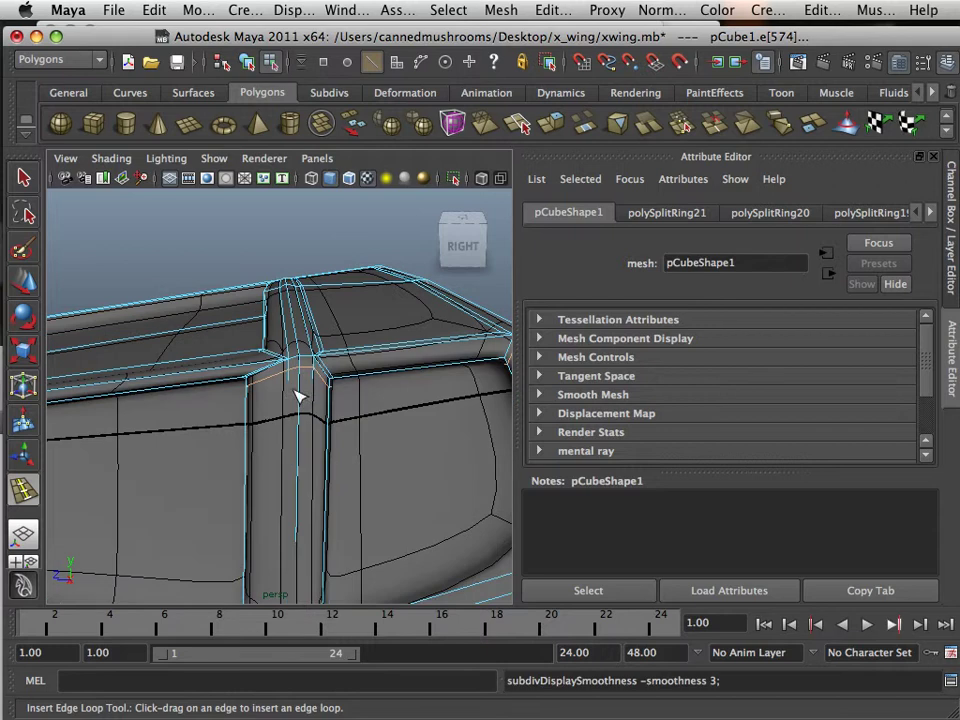
left_click_drag(330, 412, 329, 497, "alt")
Insert an edge loop close to the lower edge of the cockpit windows and check the smoothing at the rear corner
key("1")
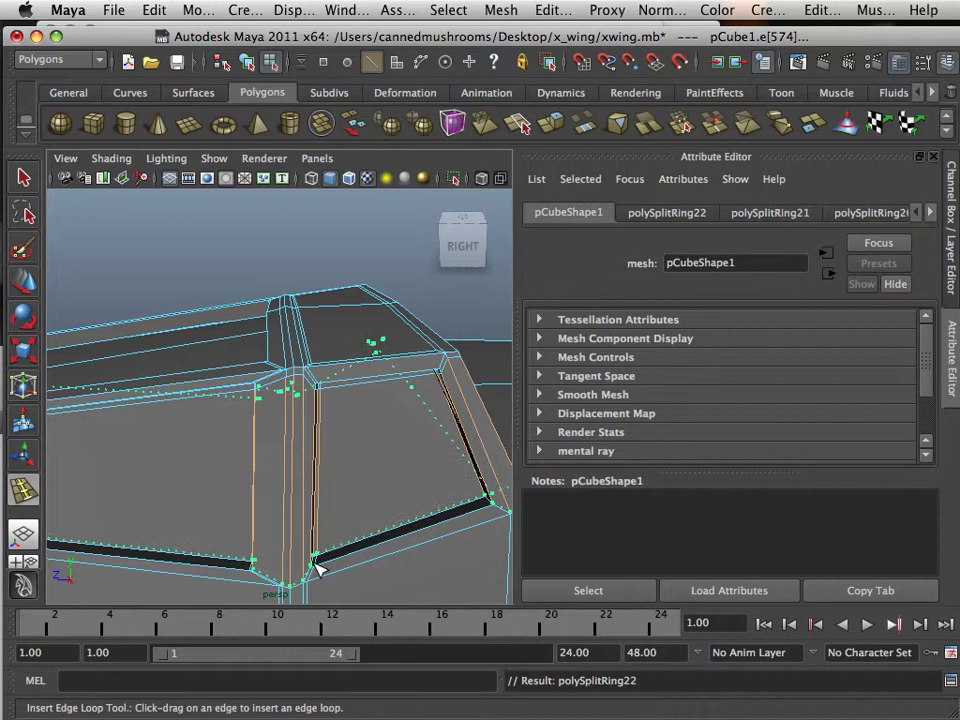
left_click_drag(316, 568, 283, 489)
key("3")
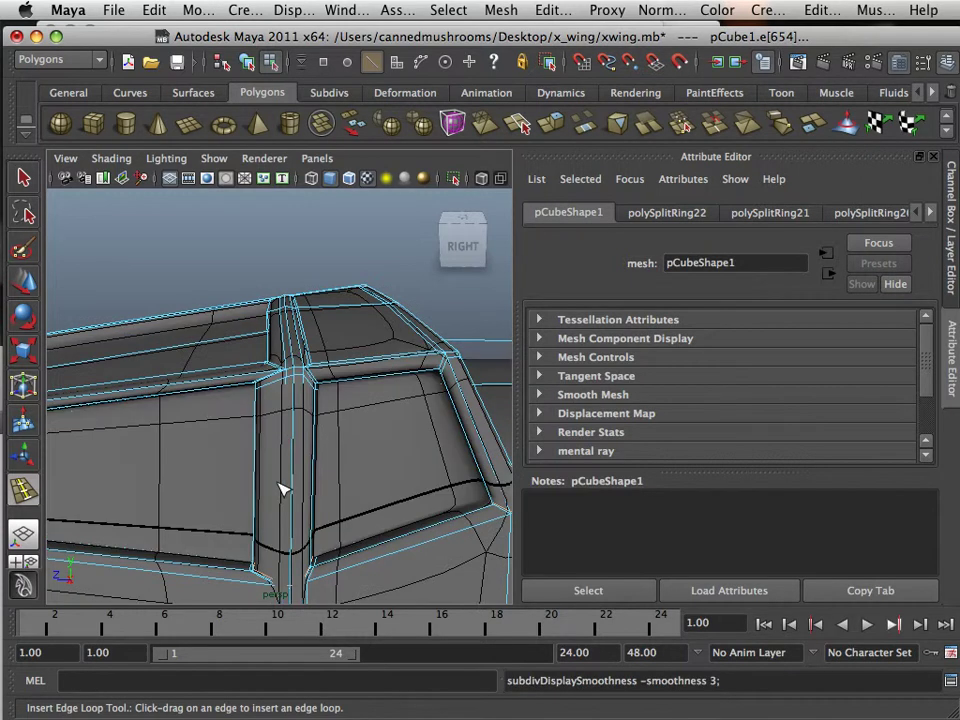
key("1")
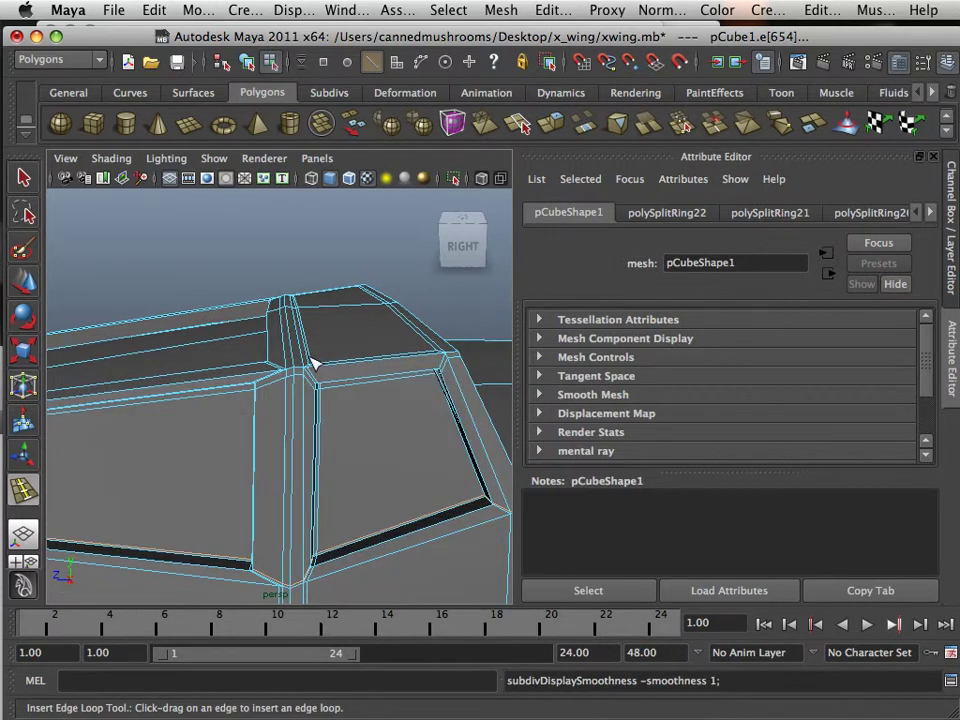
left_click_drag(313, 363, 200, 392, "alt")
key("3")
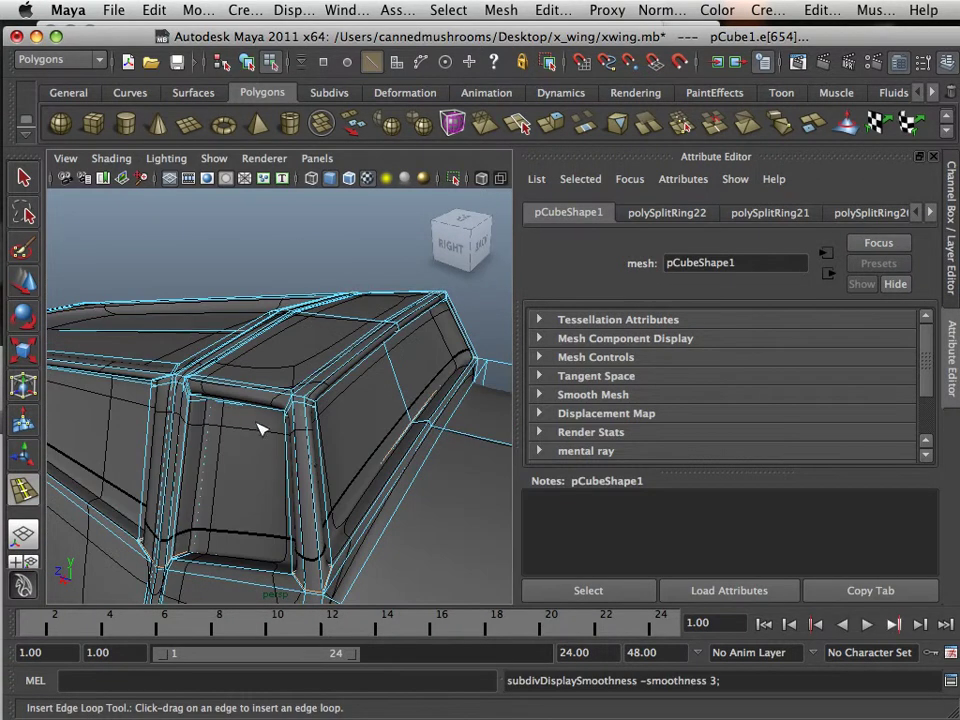
scroll(315, 458, "down", 2)
key("1")
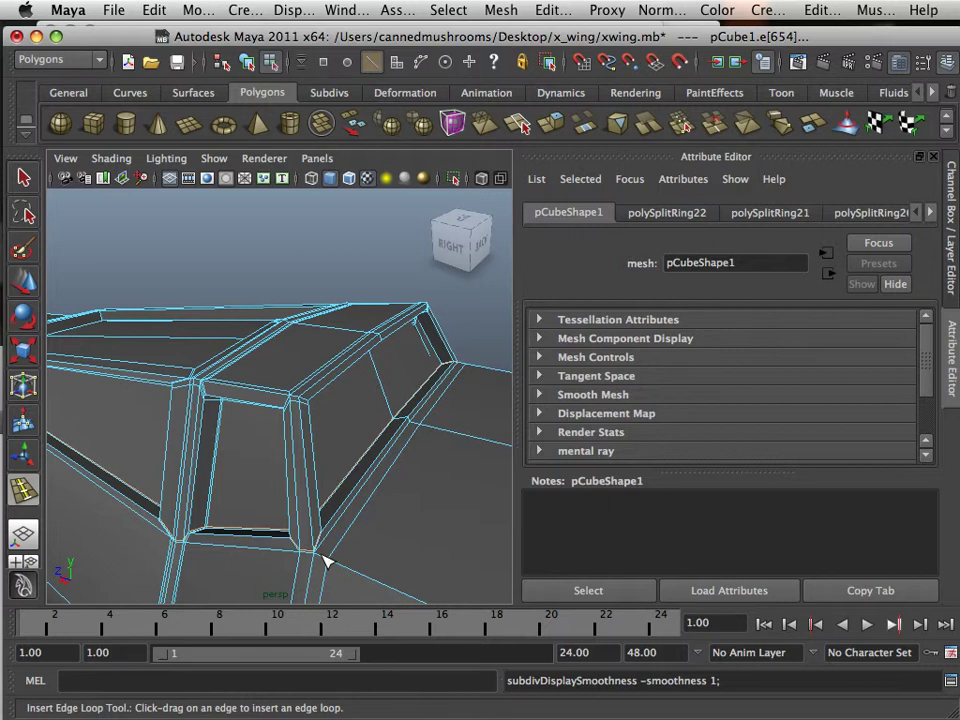
key("3")
key("1")
Insert edge loops near both side edges of the canopy's back window and preview the mesh smoothed
left_click_drag(336, 466, 160, 425, "alt")
middle_click_drag(275, 435, 281, 435, "alt")
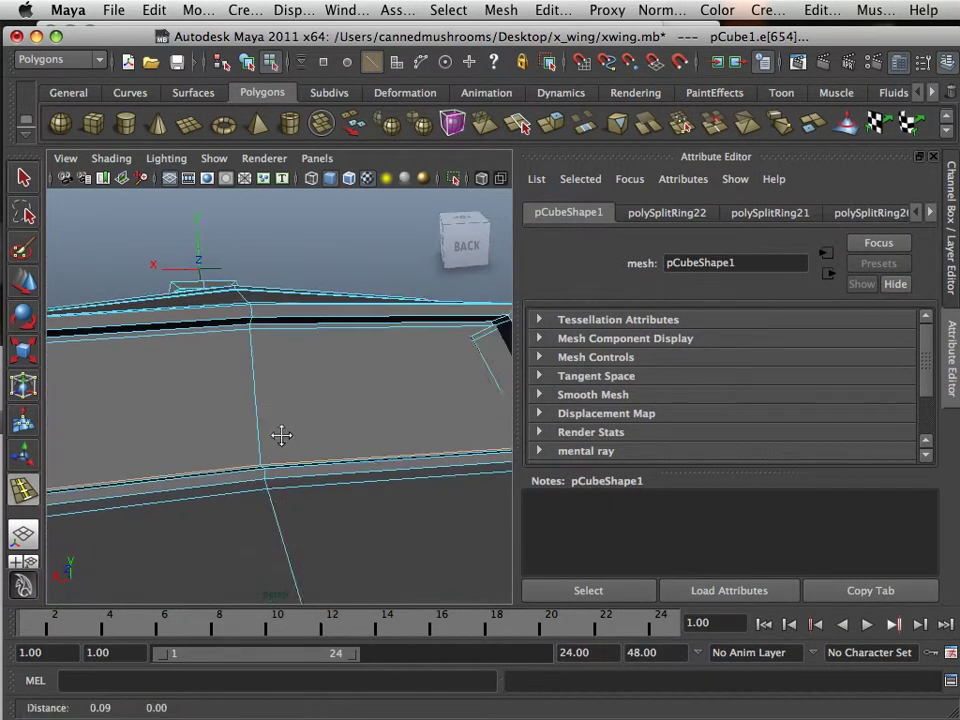
scroll(281, 435, "down", 3)
left_click_drag(302, 439, 306, 439, "alt")
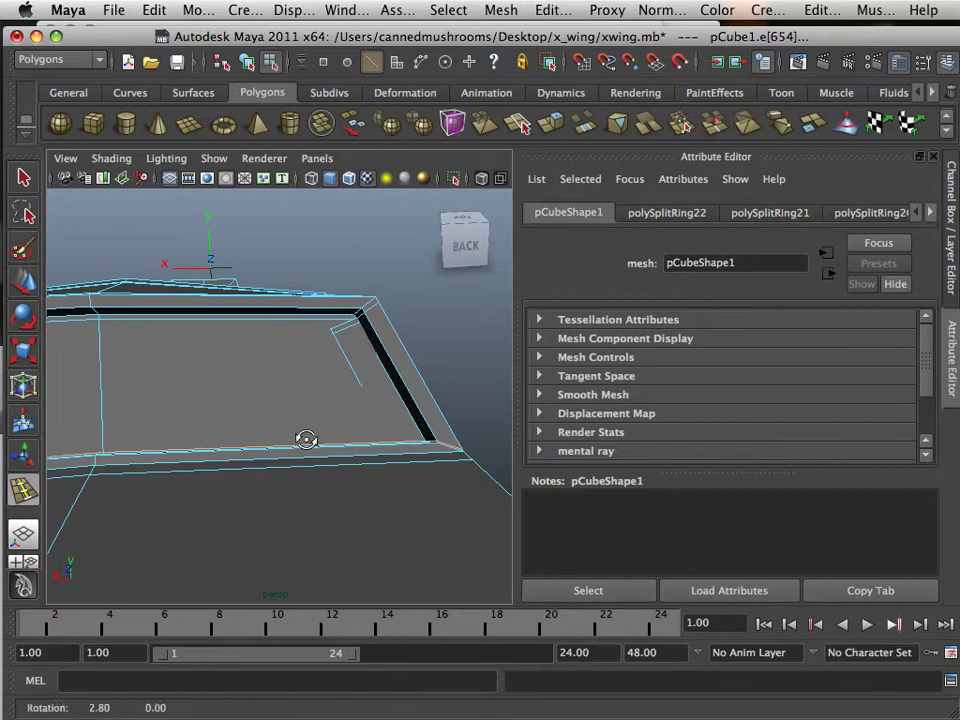
left_click(365, 316)
middle_click_drag(251, 390, 352, 400, "alt")
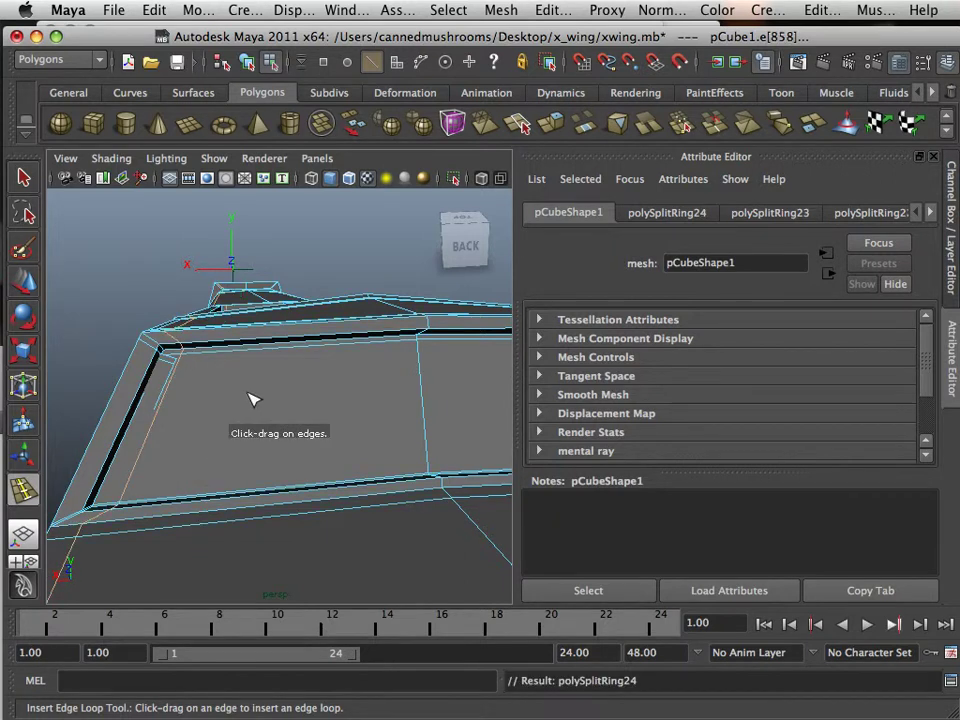
left_click_drag(253, 396, 335, 393, "alt")
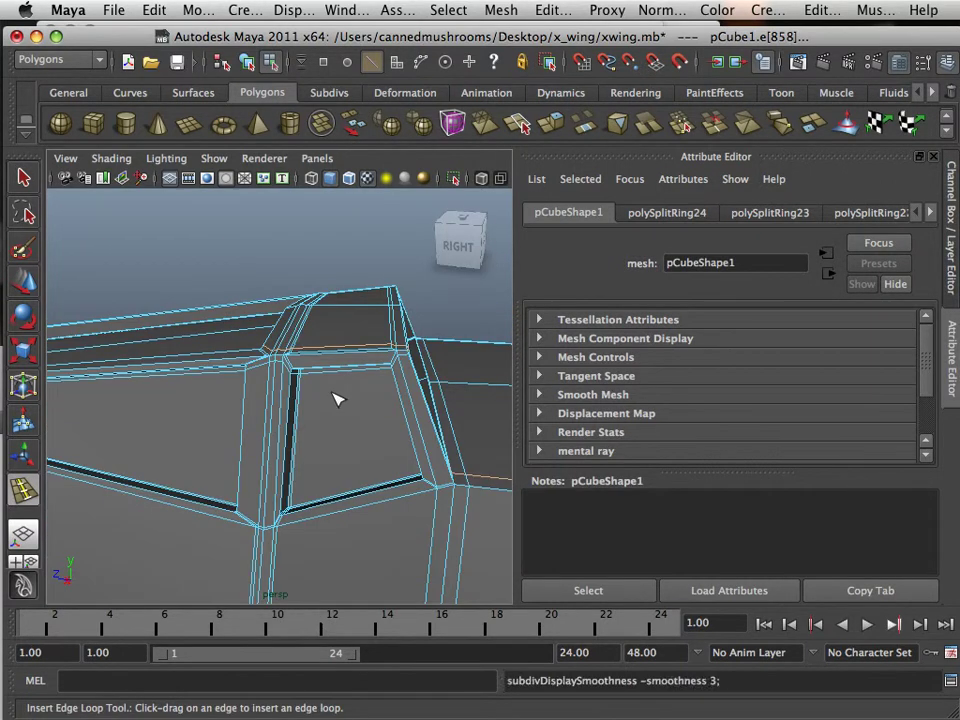
key("3")
key("2")
Insert an edge loop at the front end of the canopy, close to the front side window's forward edge
left_click_drag(428, 428, 300, 425, "alt")
key("1")
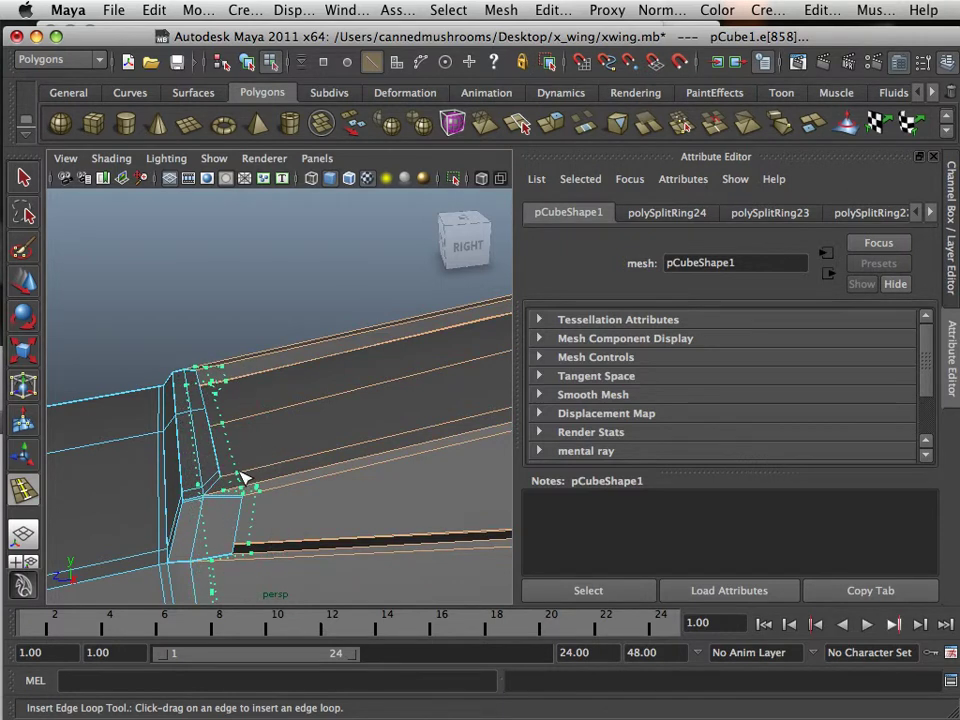
key("3")
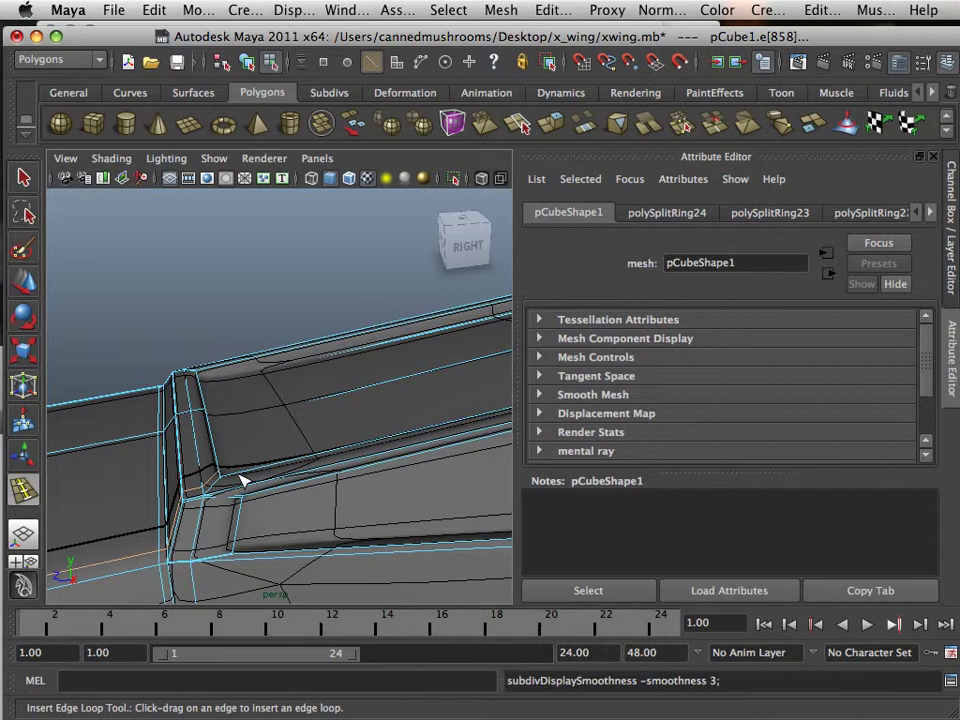
left_click_drag(240, 478, 238, 480)
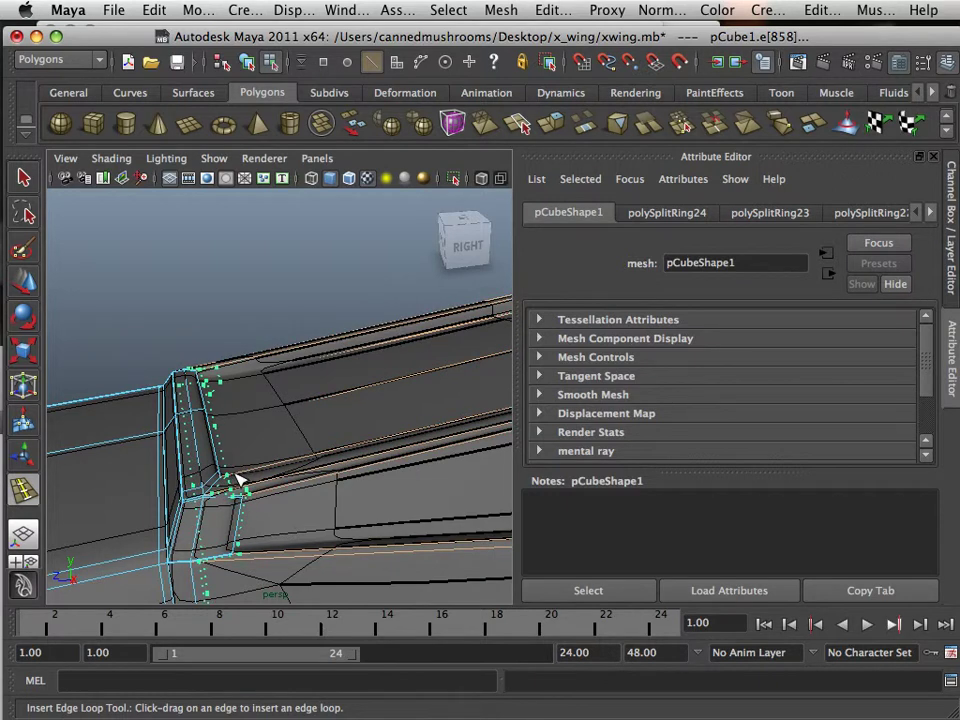
left_click_drag(240, 478, 253, 454)
Examine the smoothed fuselage and cockpit canopy from both sides and up close
scroll(251, 495, "down", 10)
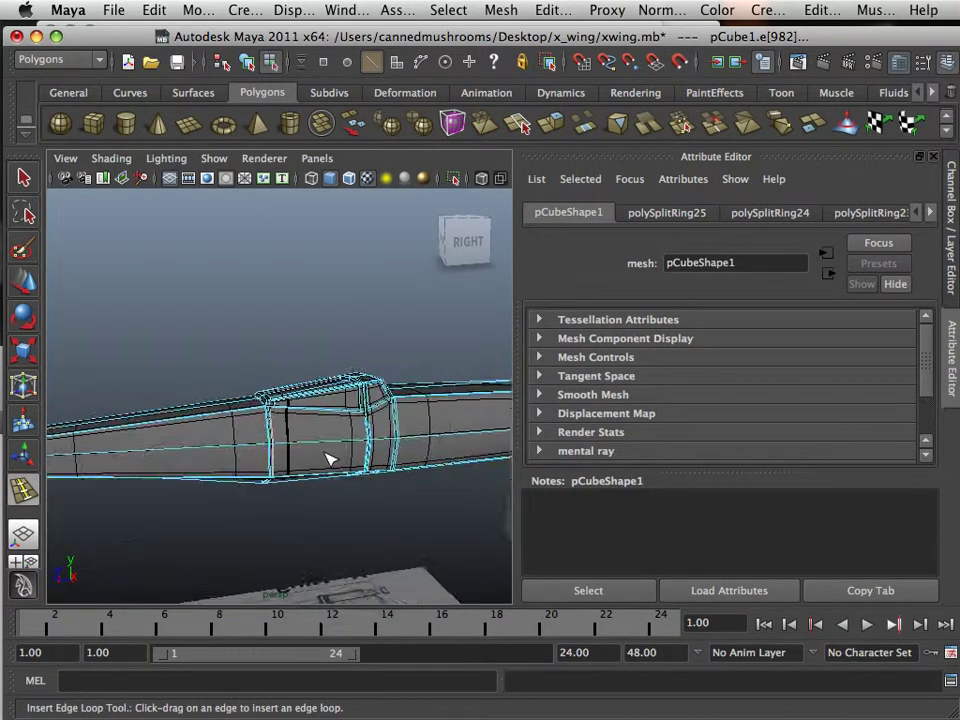
left_click_drag(330, 460, 437, 467, "alt")
middle_click_drag(437, 467, 171, 482, "alt")
left_click_drag(171, 482, 349, 467, "alt")
middle_click_drag(349, 467, 316, 467, "alt")
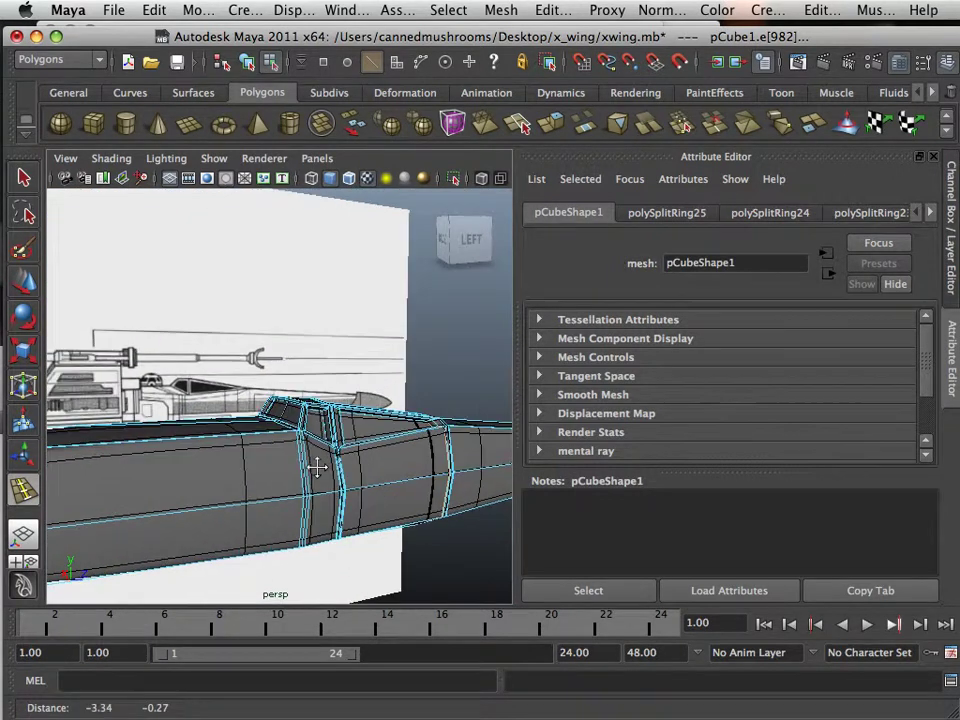
left_click_drag(316, 467, 289, 497, "alt")
middle_click_drag(279, 454, 231, 452, "alt")
right_click_drag(231, 452, 289, 469, "alt")
left_click_drag(289, 469, 268, 448, "alt")
right_click_drag(268, 448, 289, 462, "alt")
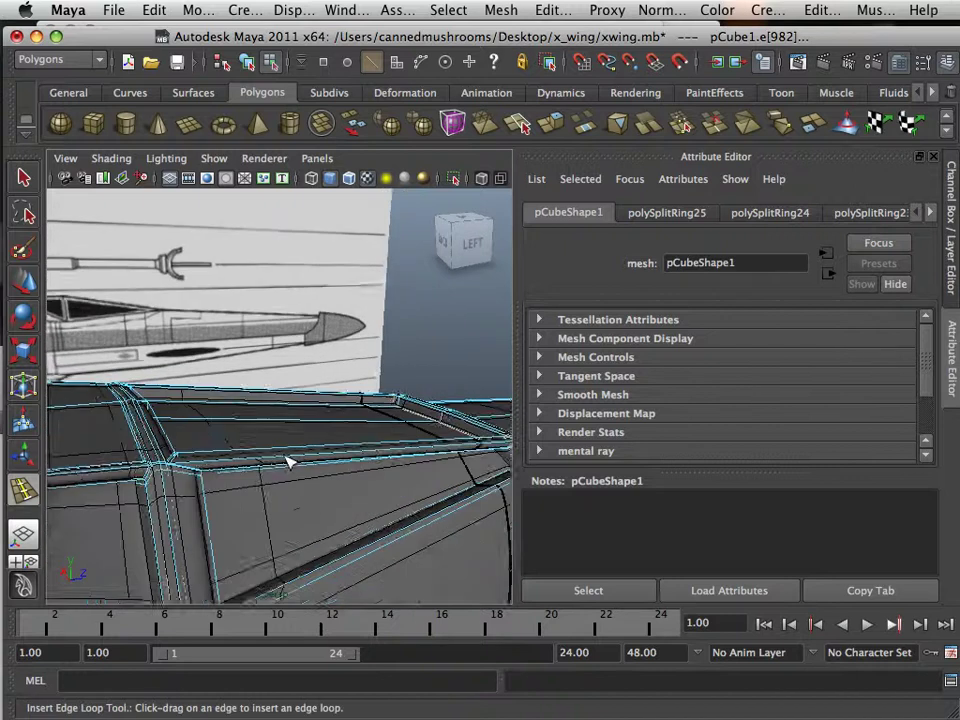
Return the fuselage to object mode, deselect it and examine the smoothed canopy and the pillar between its side windows
left_click_drag(288, 462, 250, 445, "alt")
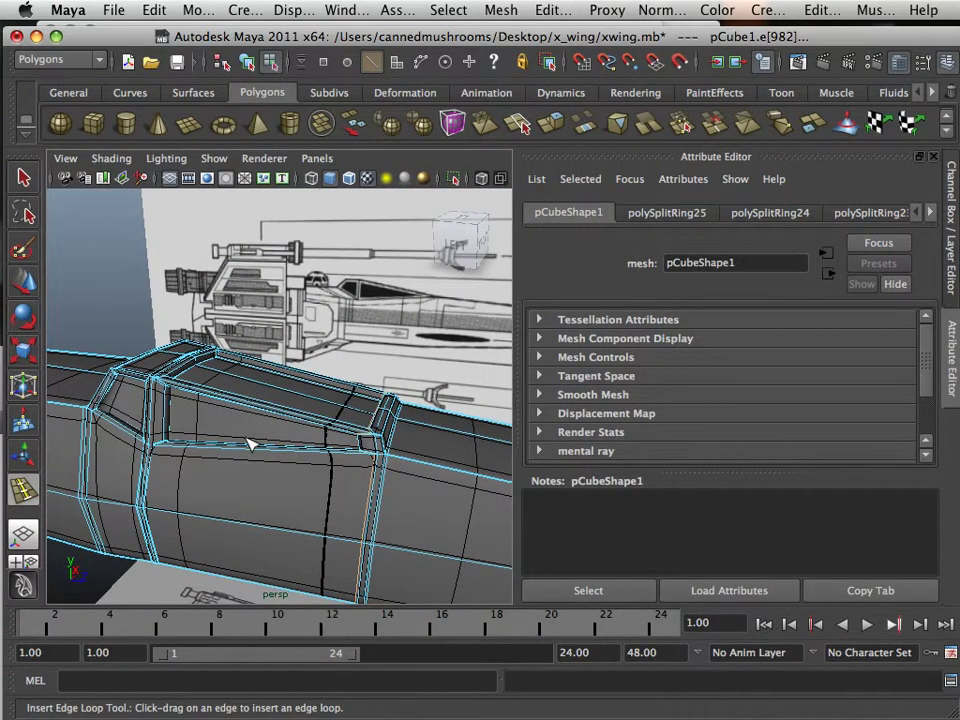
left_click(22, 284)
right_click_drag(212, 420, 261, 343)
left_click(232, 429)
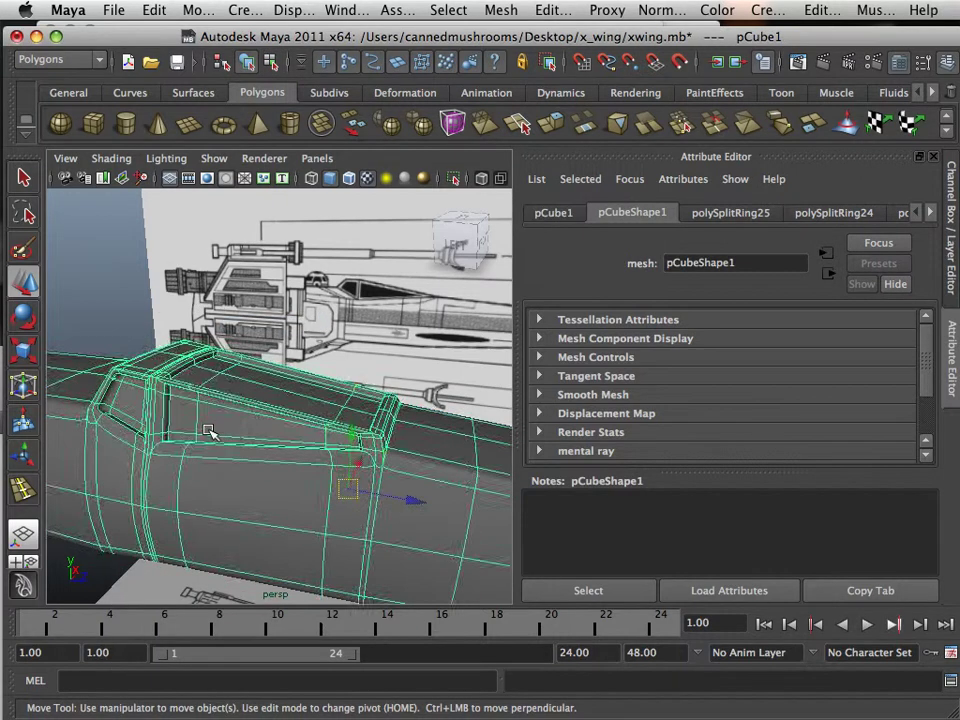
left_click_drag(208, 430, 184, 439, "alt")
right_click_drag(184, 439, 59, 417, "alt")
left_click_drag(160, 429, 222, 435, "alt")
left_click(197, 474)
scroll(170, 444, "up", 3)
scroll(200, 450, "up", 5)
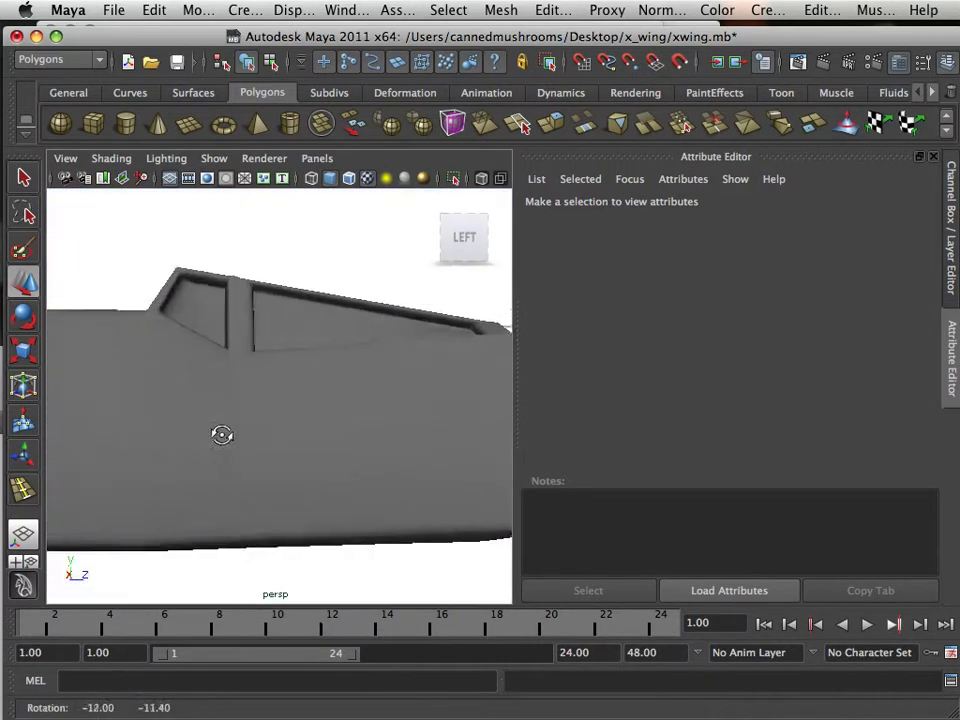
scroll(219, 435, "up", 4)
middle_click_drag(203, 440, 229, 454, "alt")
scroll(231, 456, "up", 4)
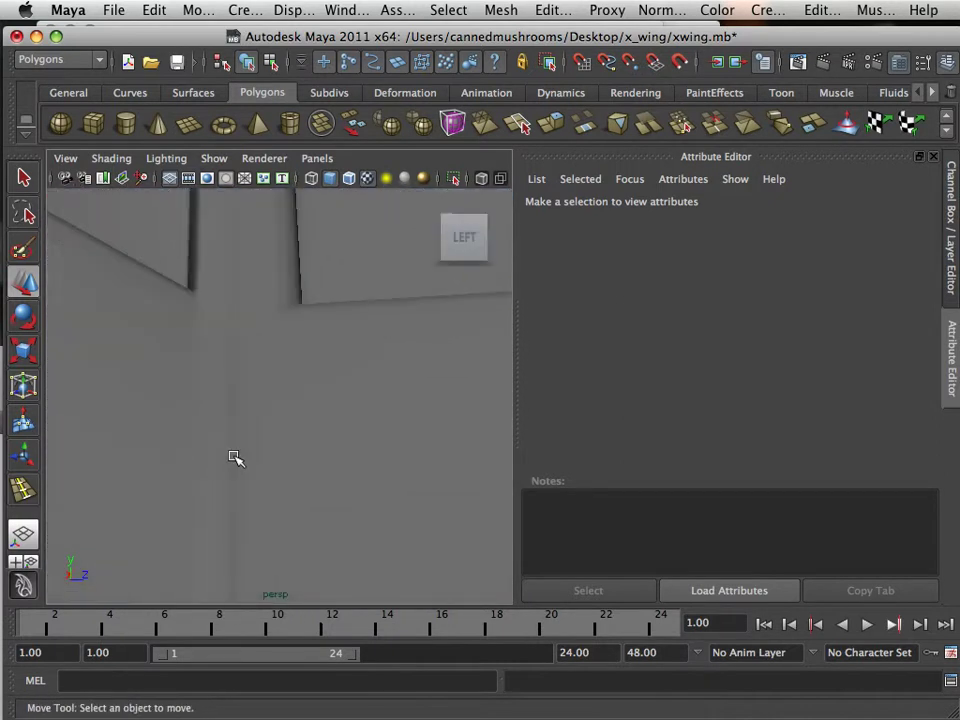
Select the middle edge loop running through the pillar between the canopy's side windows and delete it with its vertices
right_click_drag(233, 345, 236, 462)
right_click_drag(232, 391, 233, 390)
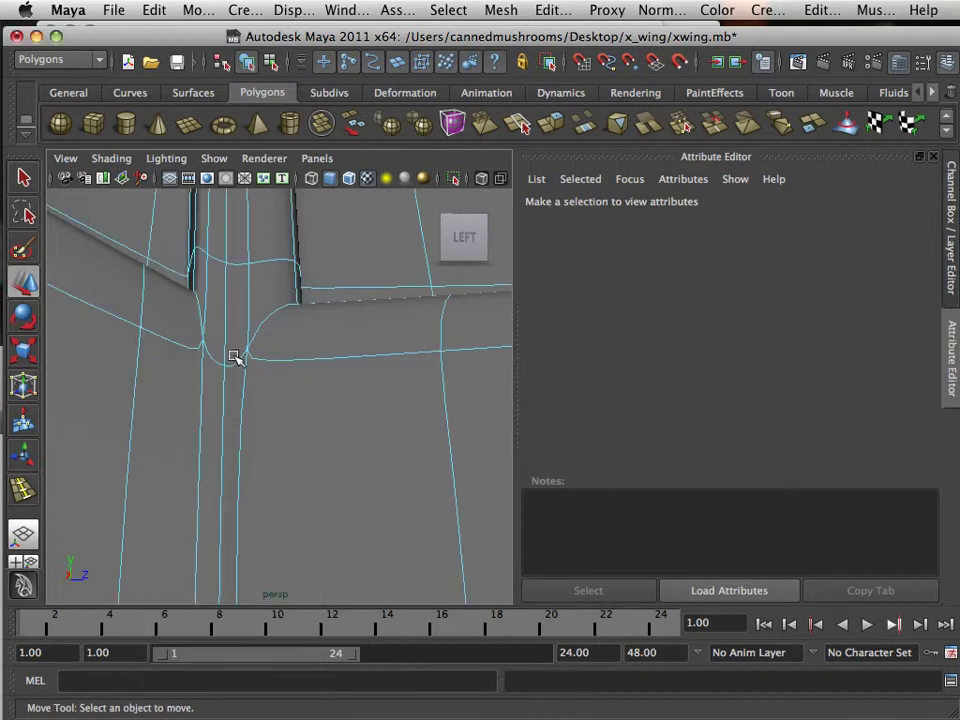
double_click(225, 394)
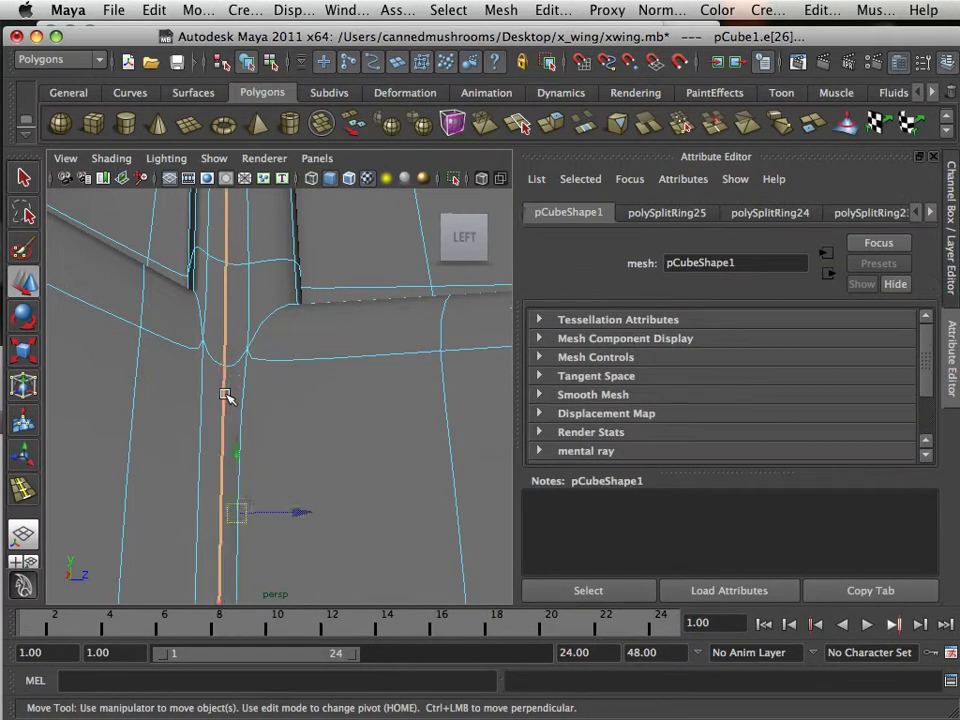
scroll(225, 394, "down", 5)
mouse_move(226, 394)
left_mouse_down("alt")
mouse_move(208, 484)
mouse_move(226, 397)
left_mouse_up("alt")
scroll(225, 394, "up", 5)
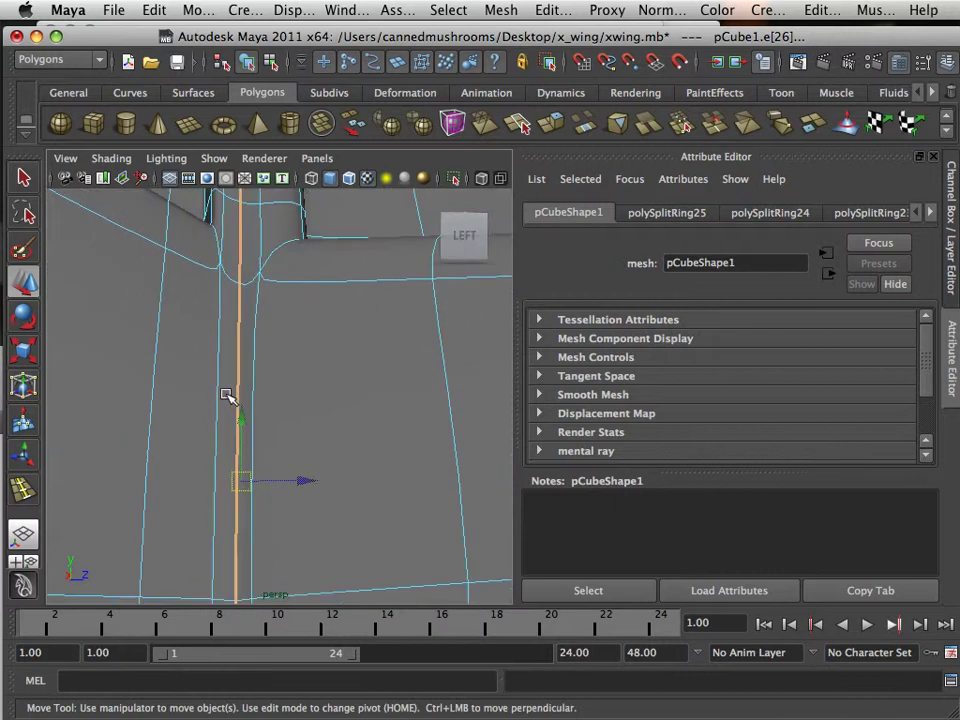
scroll(222, 406, "down", 3)
left_click_drag(227, 418, 227, 456, "alt")
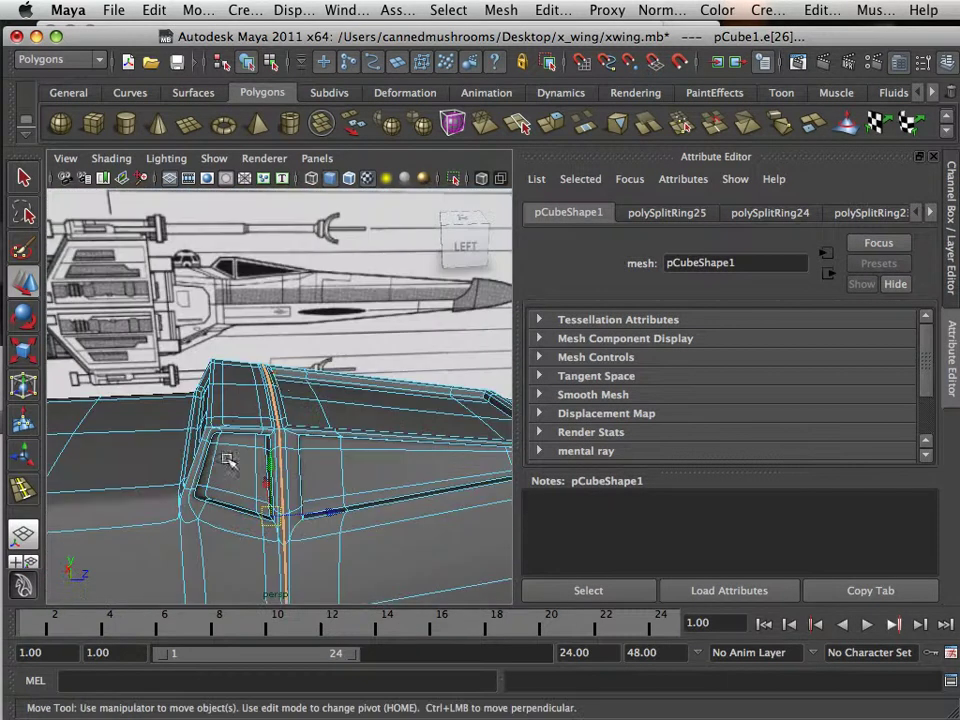
left_click(545, 11)
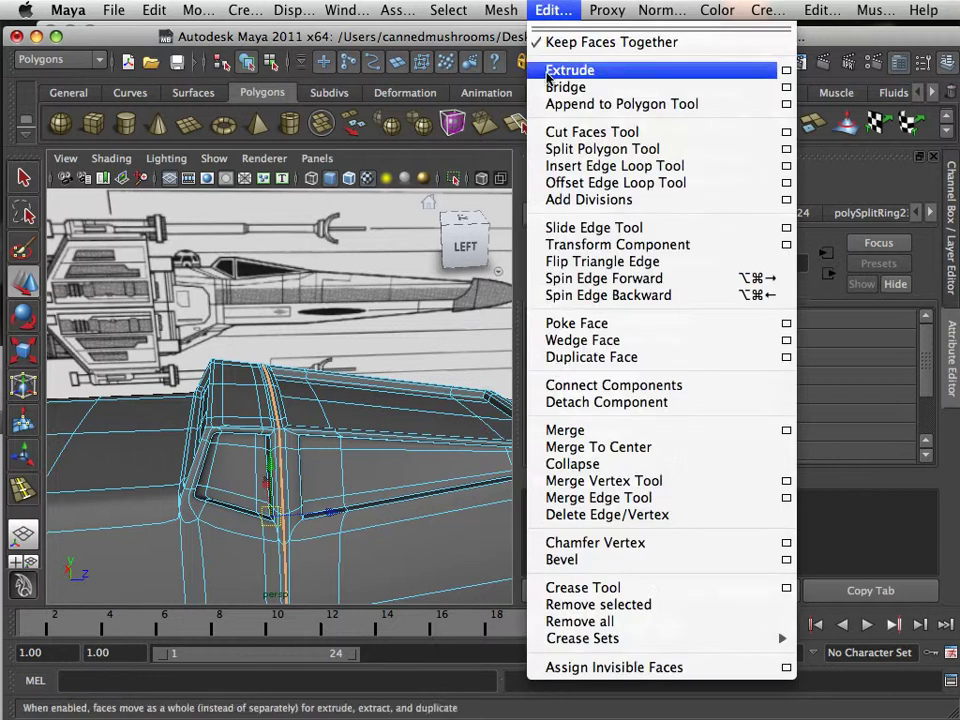
left_click(574, 515)
Check the window pillar's edges, return to object mode and examine the smoothed fuselage from the canopy to the rear end
scroll(381, 492, "up", 6)
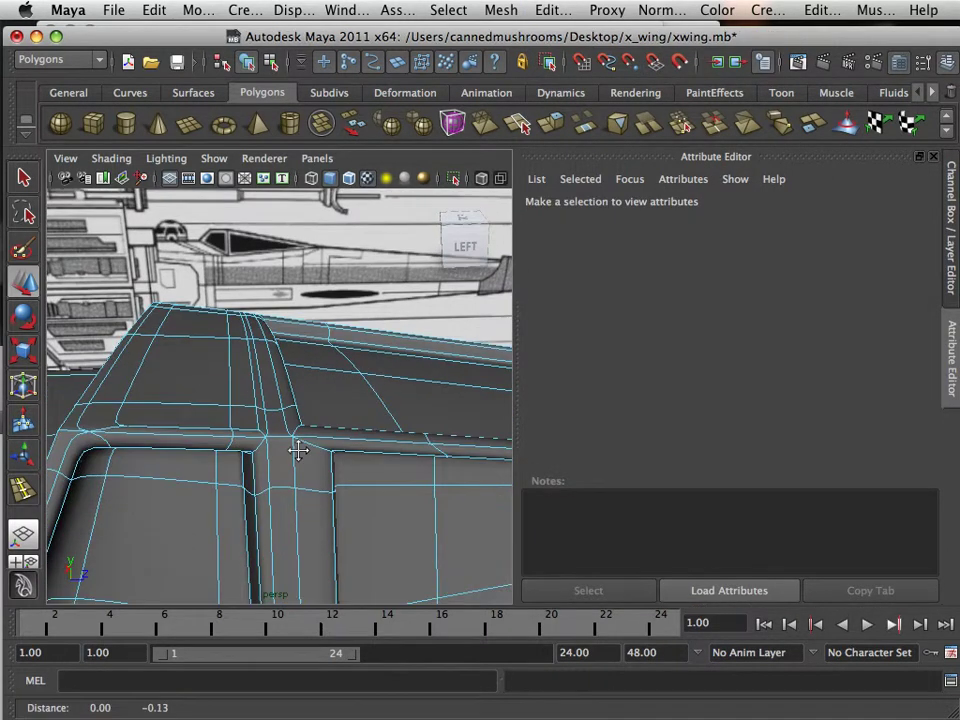
left_click_drag(298, 452, 285, 382, "alt")
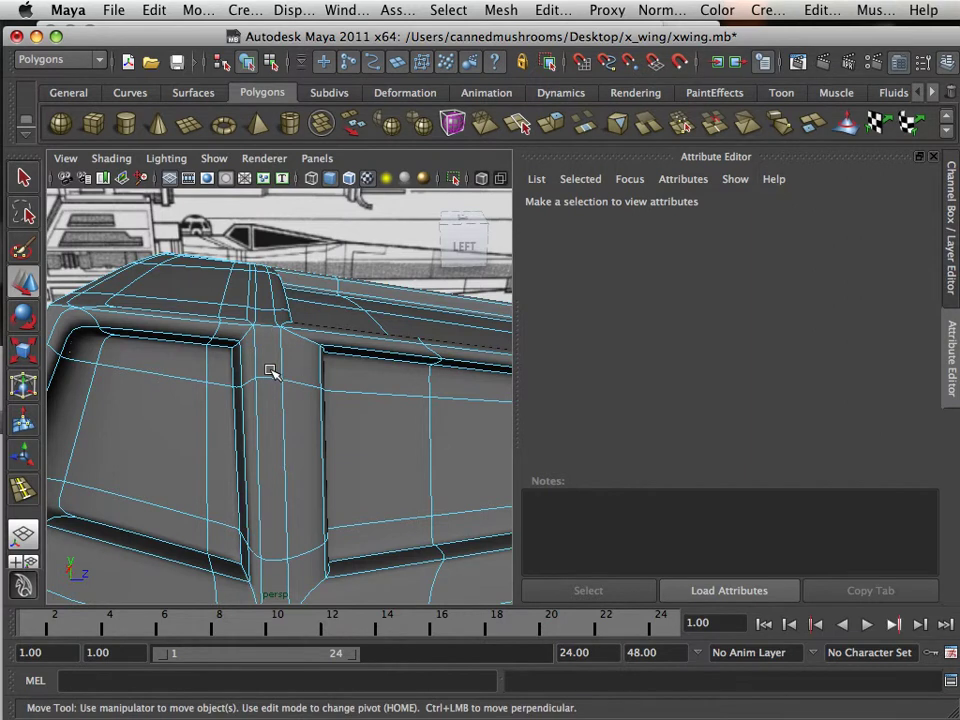
scroll(270, 377, "down", 5)
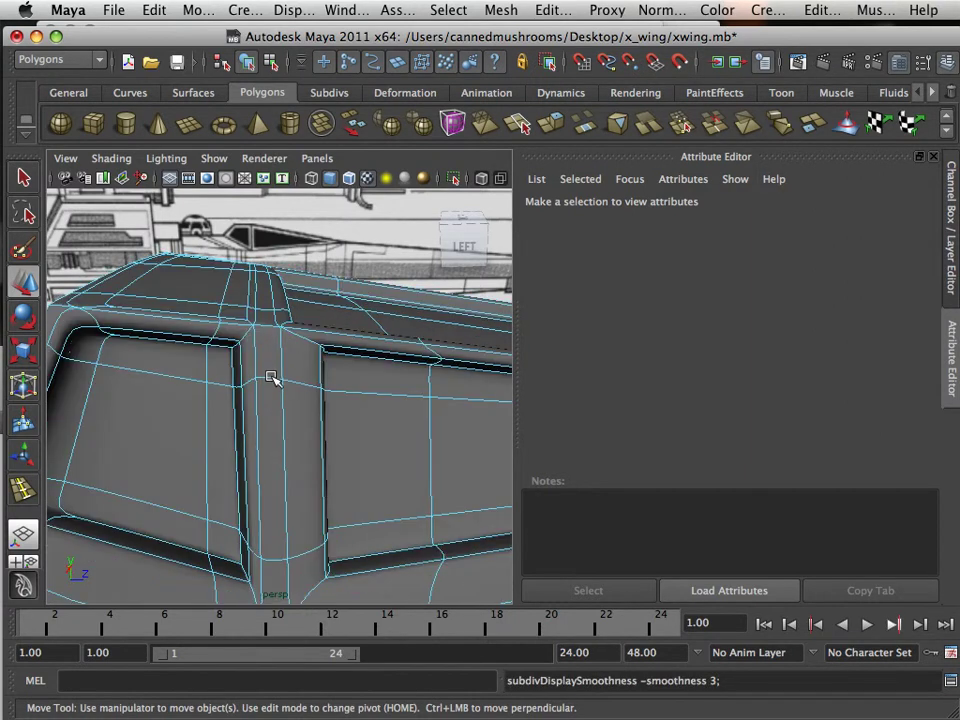
scroll(272, 482, "down", 10)
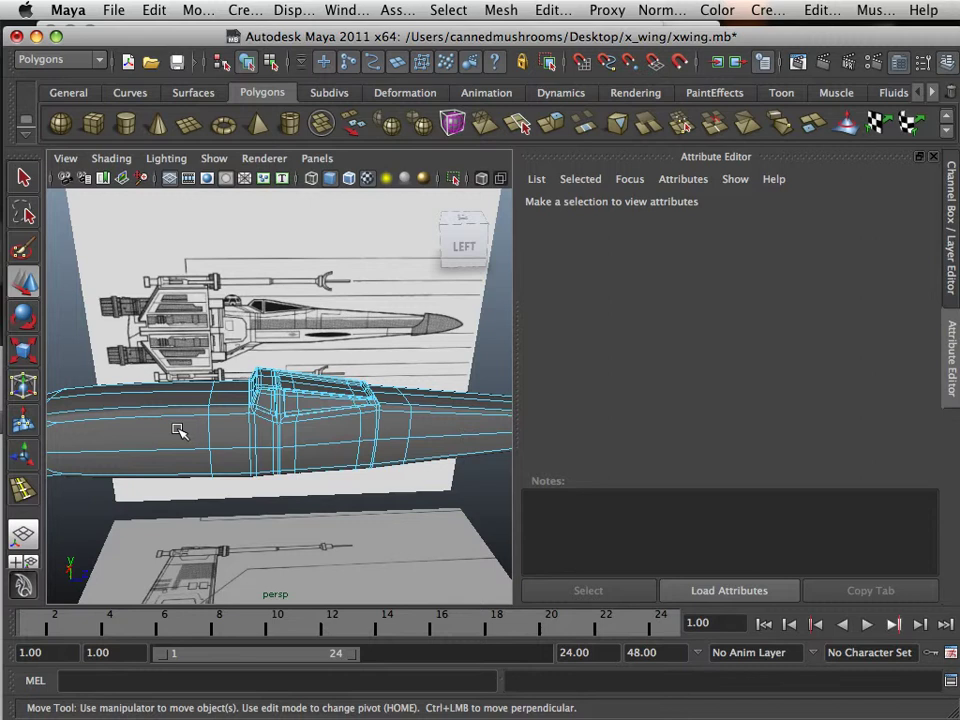
left_click(144, 500)
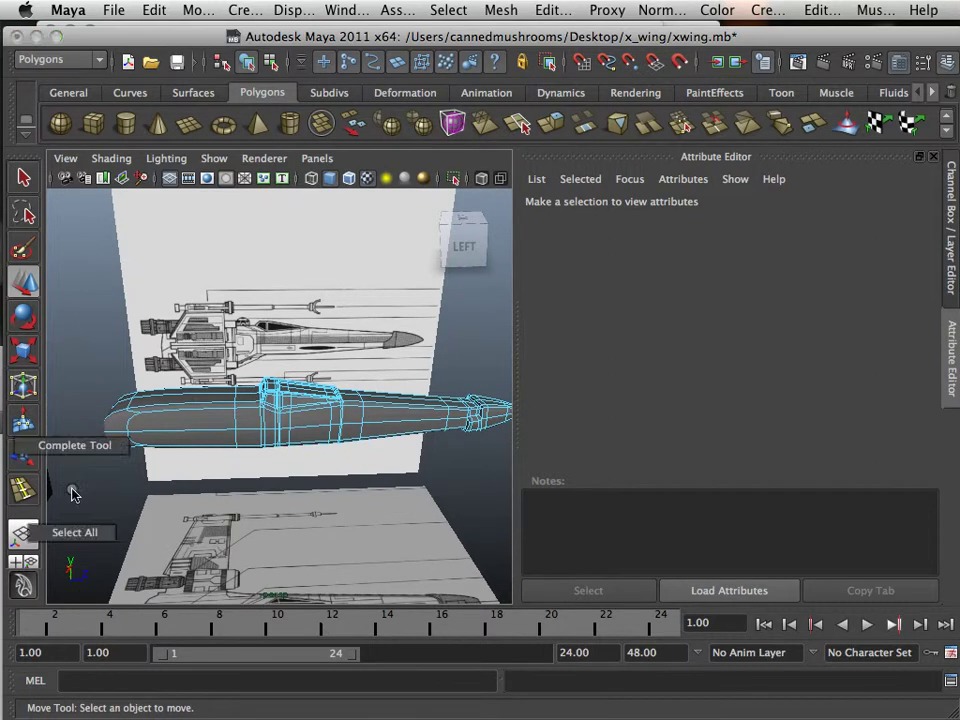
left_click(100, 508)
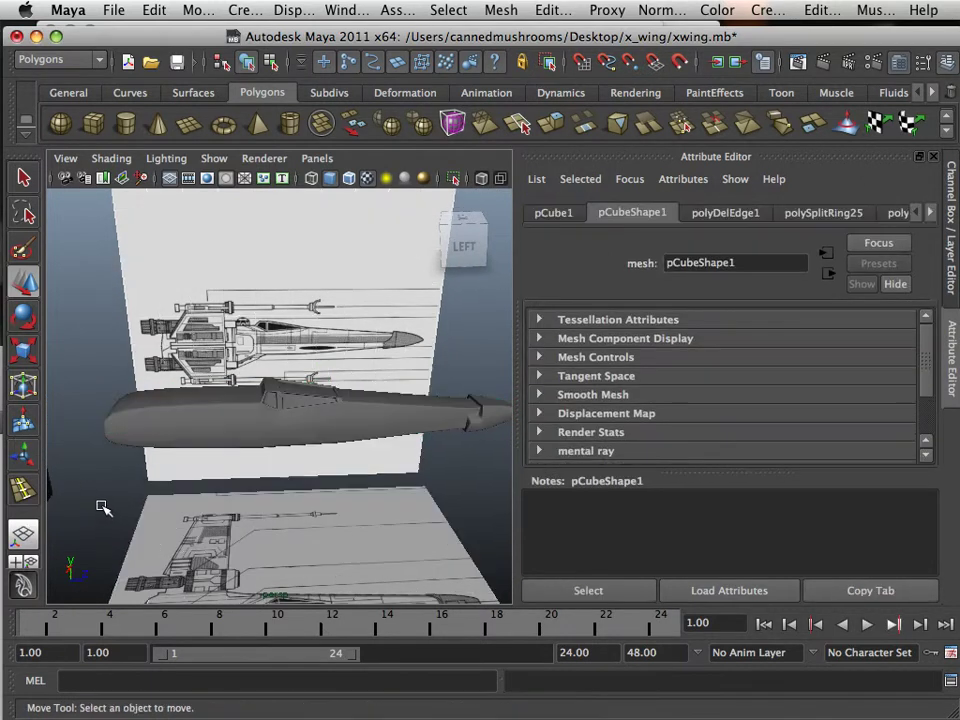
left_click_drag(128, 494, 92, 486, "alt")
right_click_drag(92, 486, 323, 508, "alt")
left_click_drag(301, 471, 143, 504, "alt")
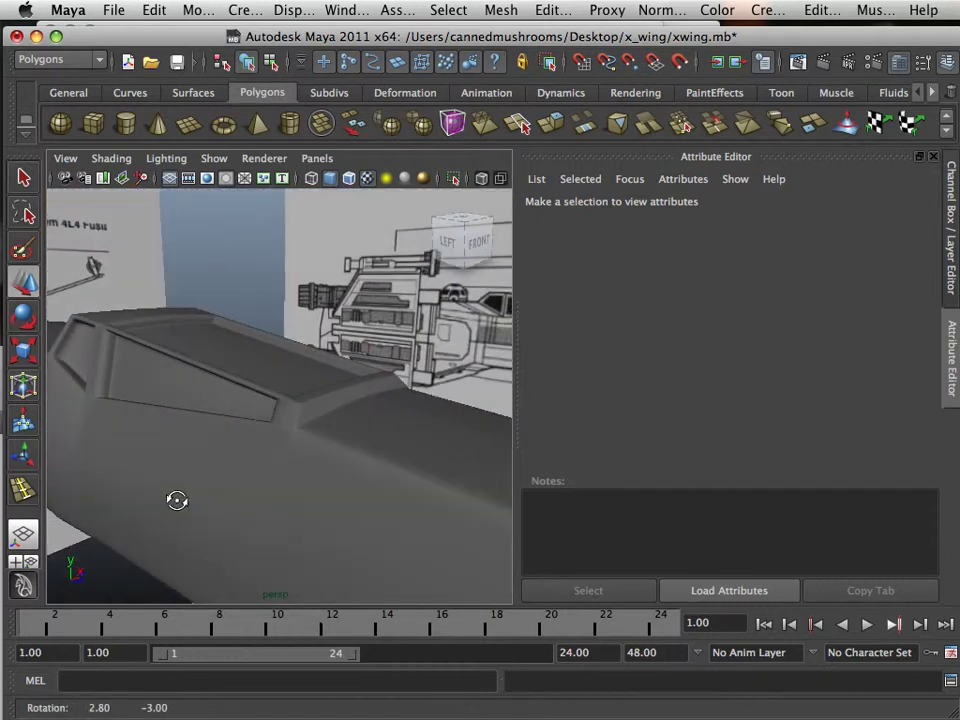
left_click_drag(177, 500, 197, 504, "alt")
middle_click_drag(197, 504, 182, 499, "alt")
right_click_drag(182, 499, 141, 490, "alt")
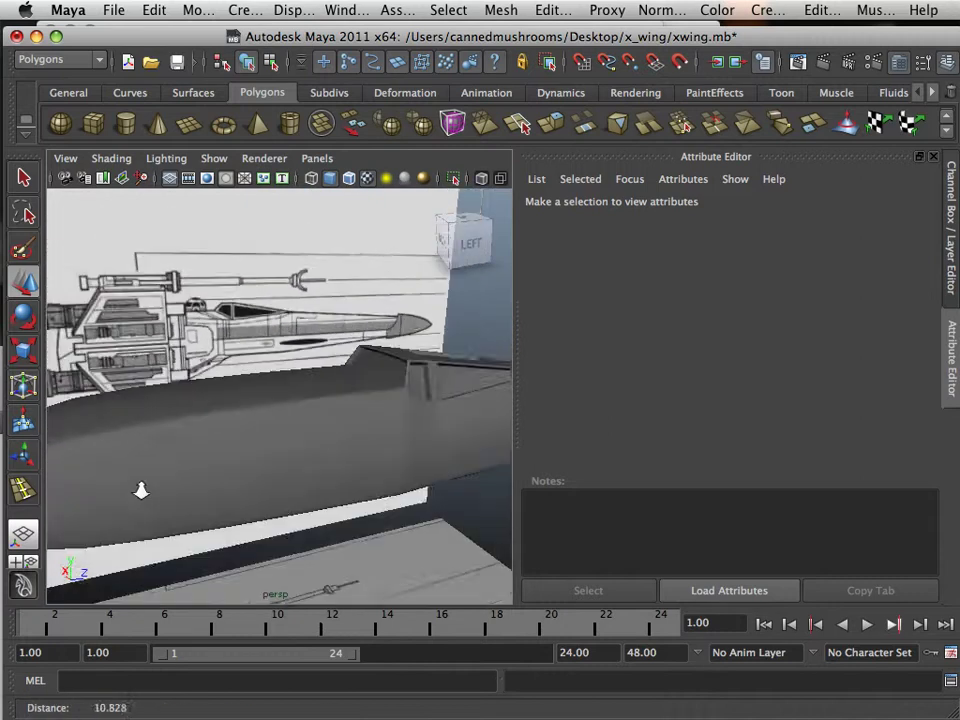
left_click_drag(141, 490, 118, 486, "alt")
Turn off the fuselage's smooth preview and insert a lengthwise edge loop just below its upper side edge at the rear
left_click(150, 481)
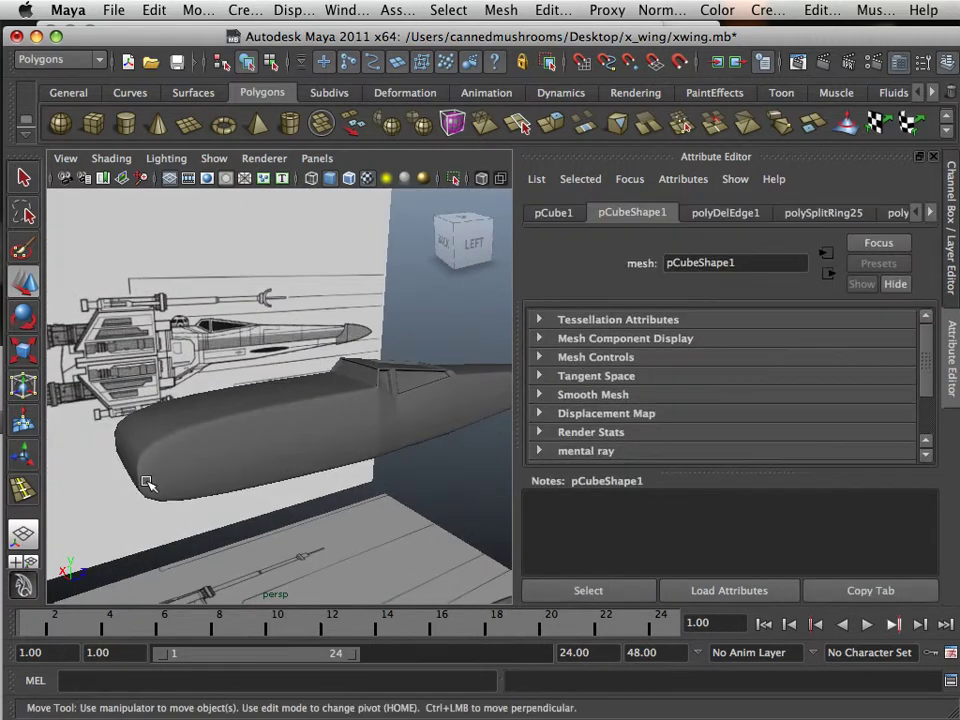
key("1")
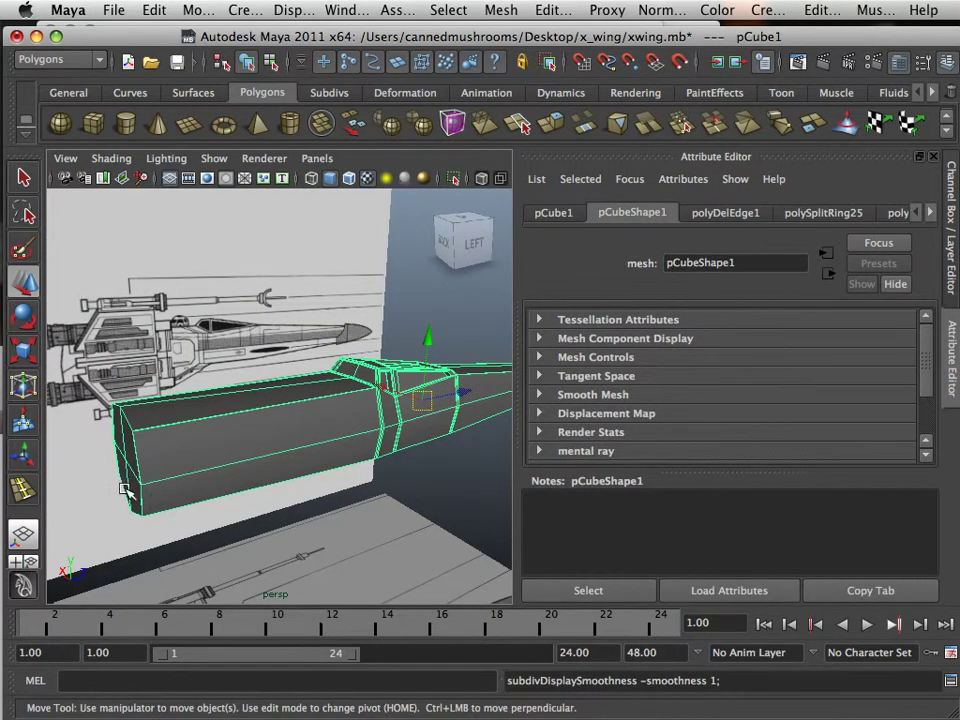
left_click_drag(126, 490, 229, 488, "alt")
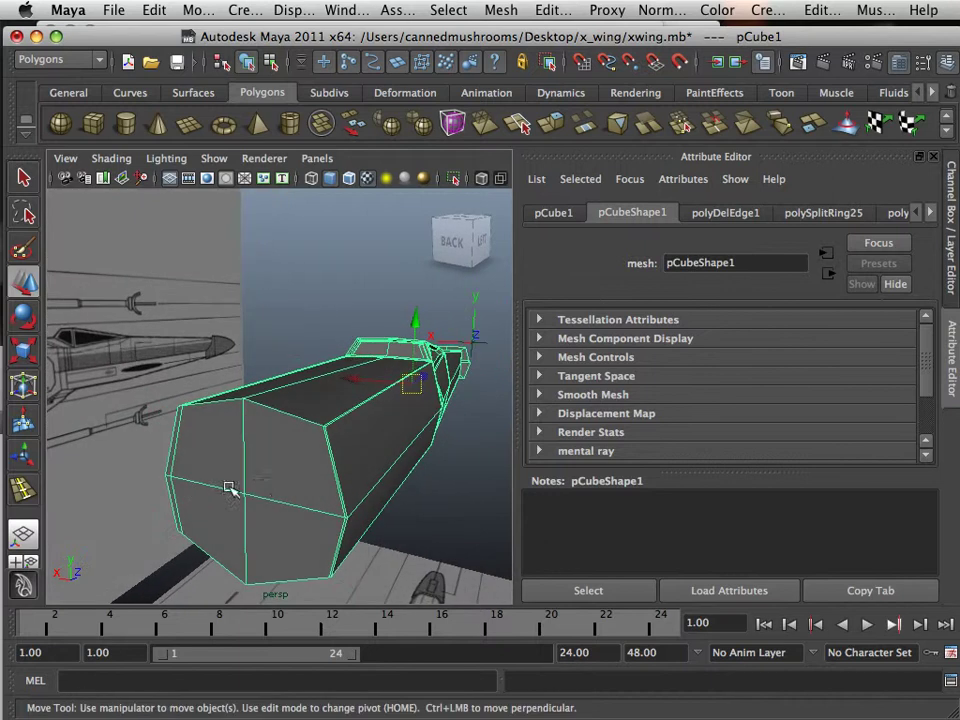
scroll(258, 486, "up", 2)
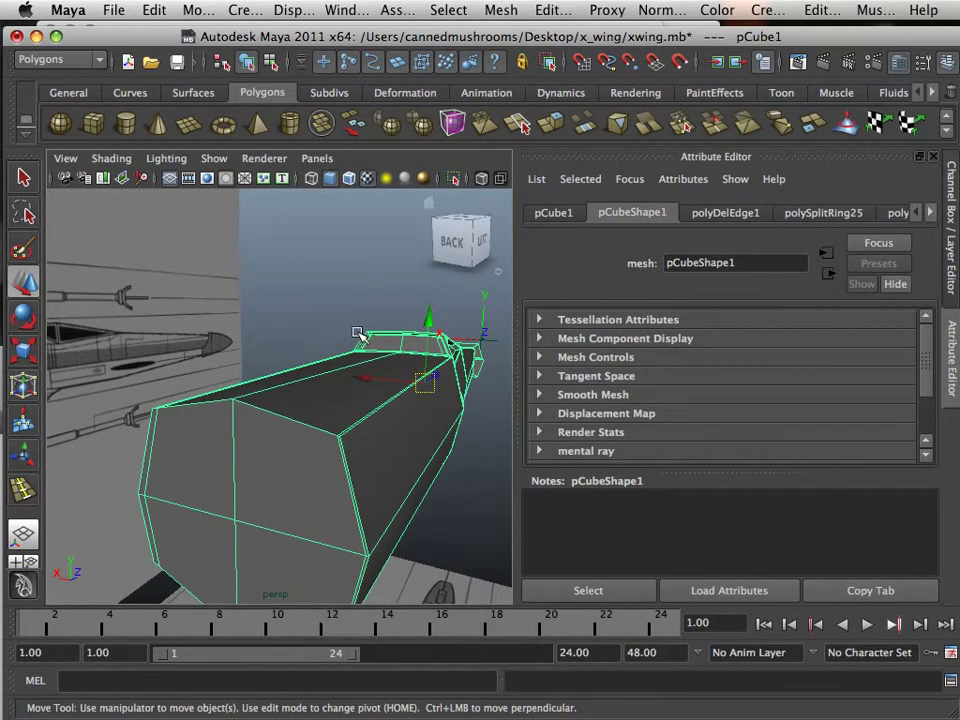
scroll(358, 338, "up", 1)
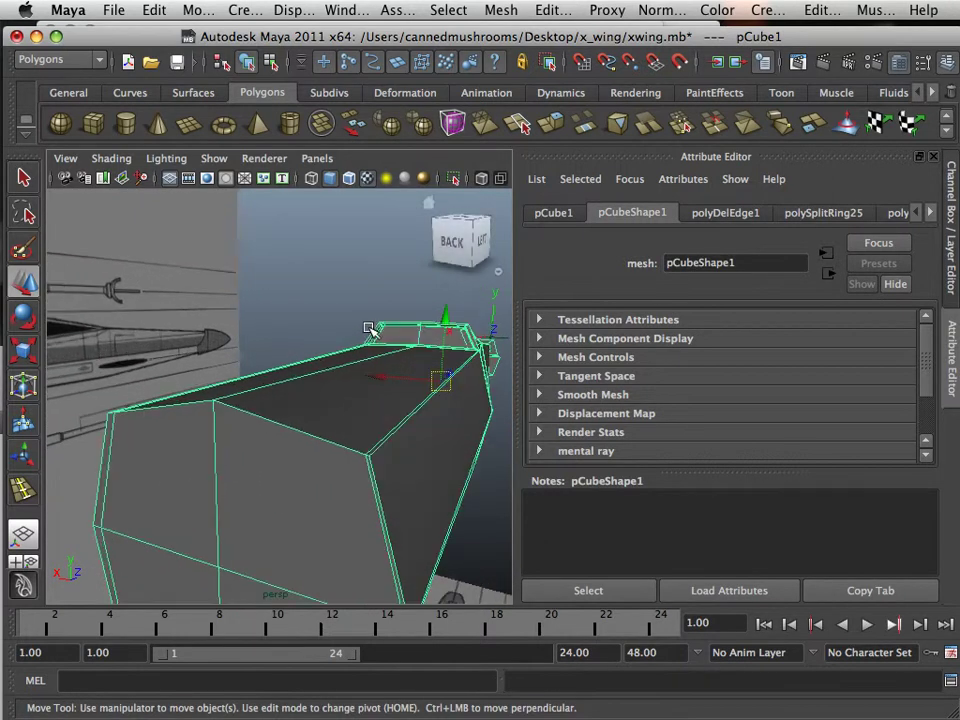
left_click(499, 10)
mouse_move(553, 10)
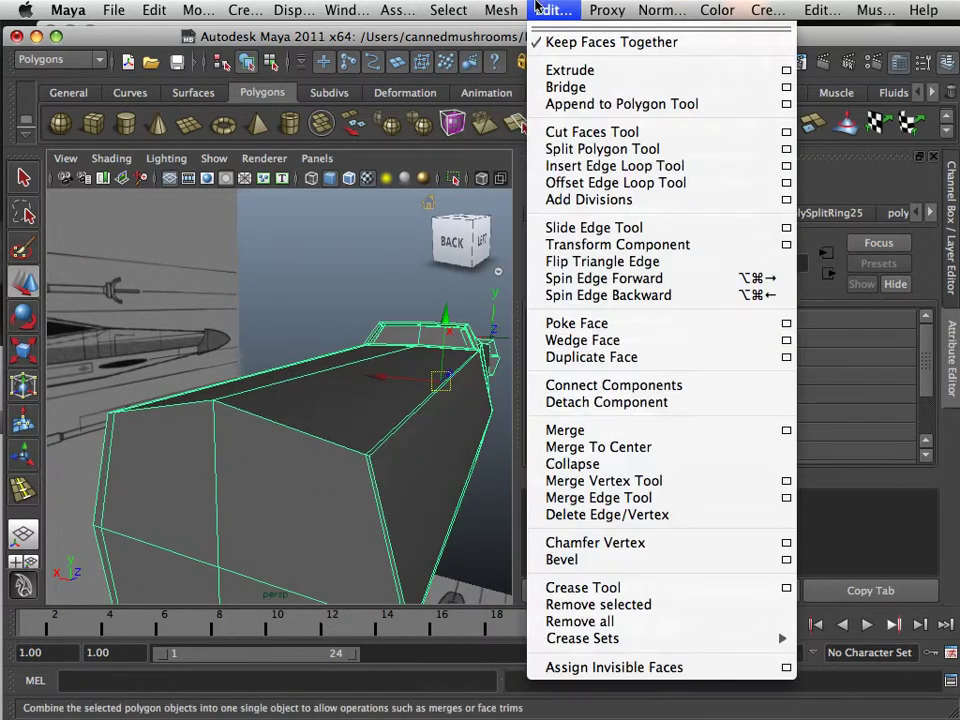
left_click(565, 165)
left_click_drag(370, 460, 375, 480)
Insert a lengthwise edge loop close to the fuselage's lower side edge and preview the mesh smoothed
mouse_move(360, 431)
middle_mouse_down("alt")
mouse_move(358, 456)
mouse_move(352, 403)
mouse_move(355, 420)
middle_mouse_up("alt")
scroll(336, 393, "down", 5)
mouse_move(335, 390)
left_mouse_down()
mouse_move(281, 424)
mouse_move(206, 409)
mouse_move(313, 407)
mouse_move(365, 428)
mouse_move(278, 393)
mouse_move(325, 407)
mouse_move(298, 407)
mouse_move(330, 418)
mouse_move(325, 392)
left_mouse_up()
key("3")
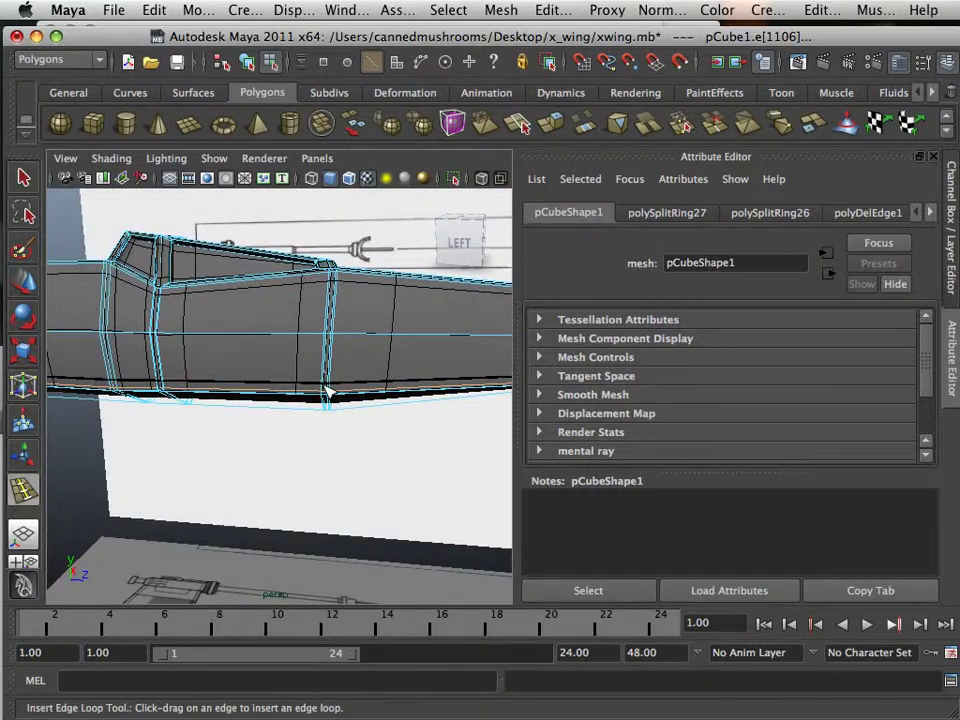
Examine the smoothed fuselage from nose to rear and compare its shape with the side, top and front reference drawings
middle_click_drag(327, 392, 192, 398, "alt")
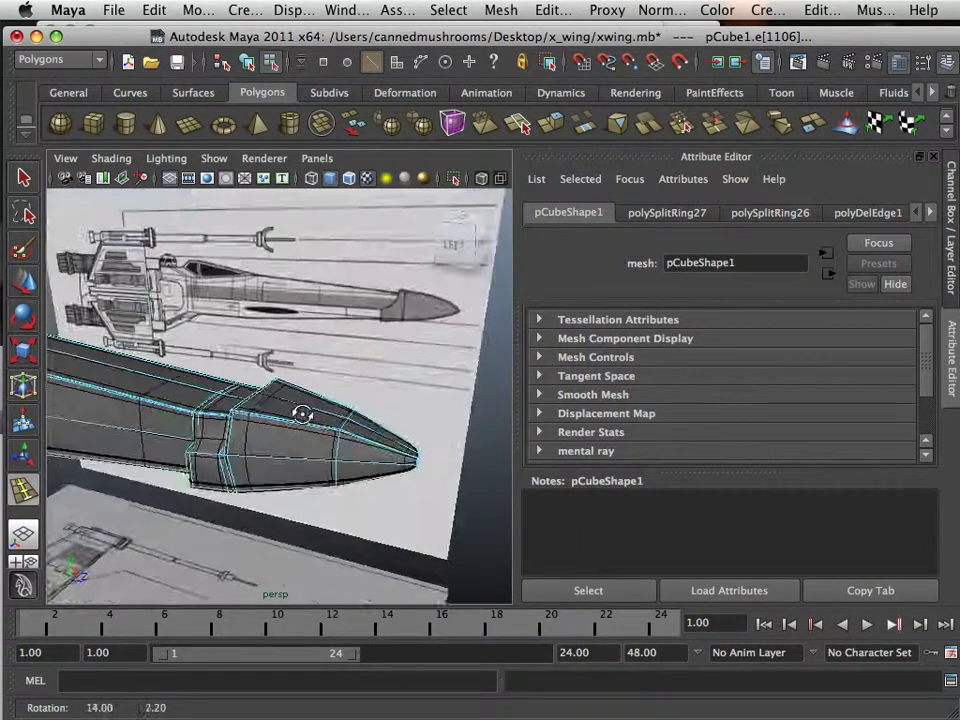
middle_click_drag(282, 416, 347, 457, "alt")
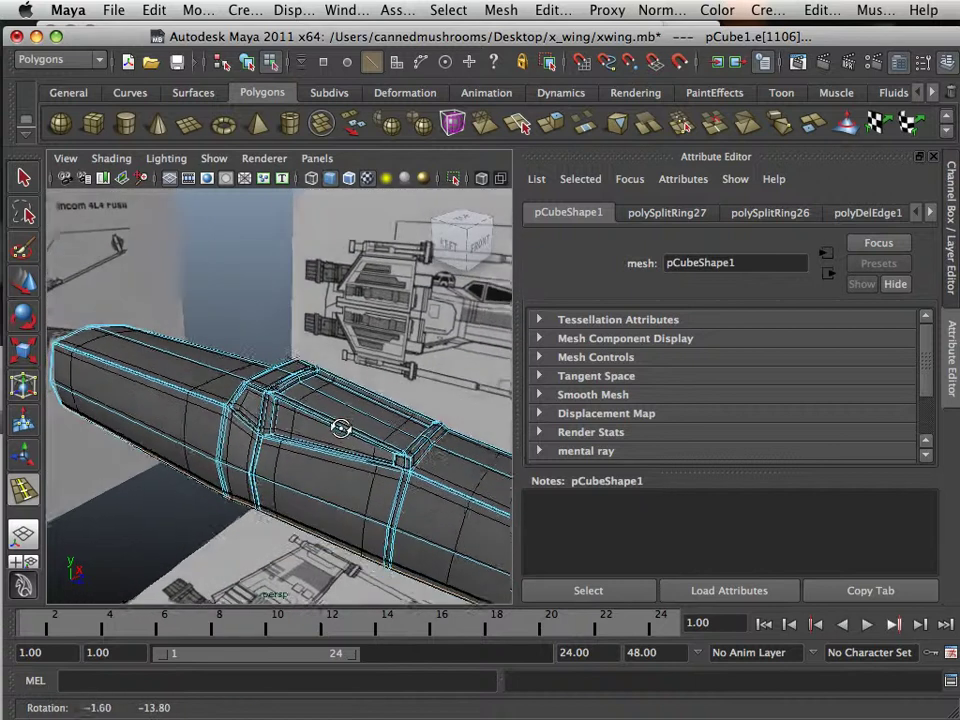
left_click_drag(348, 455, 418, 440, "alt")
left_click_drag(293, 423, 418, 420, "alt")
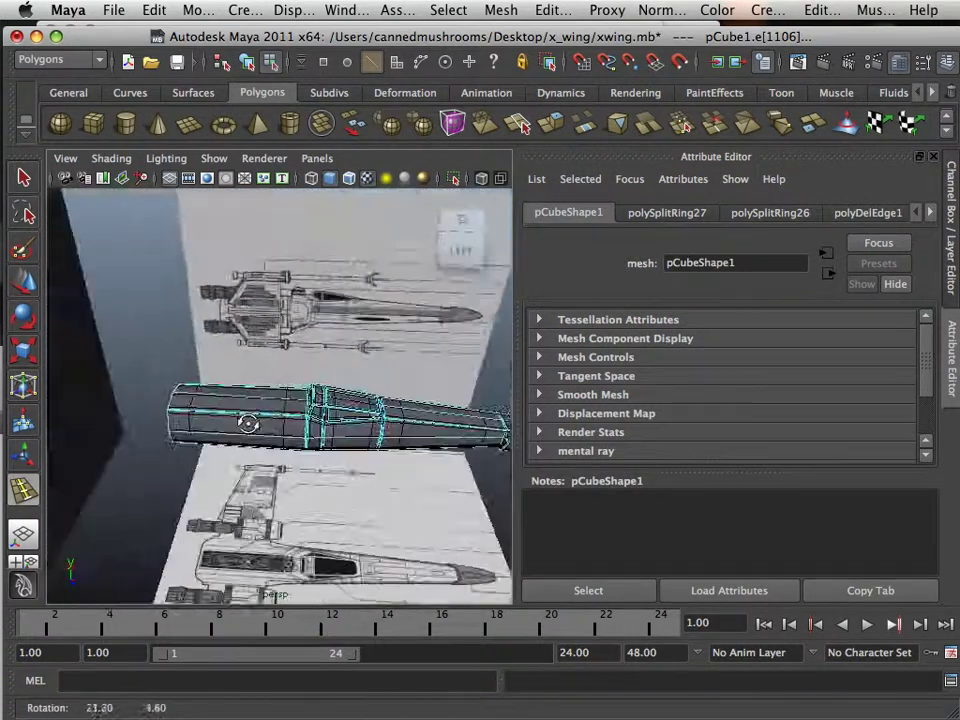
left_click_drag(308, 436, 216, 390, "alt")
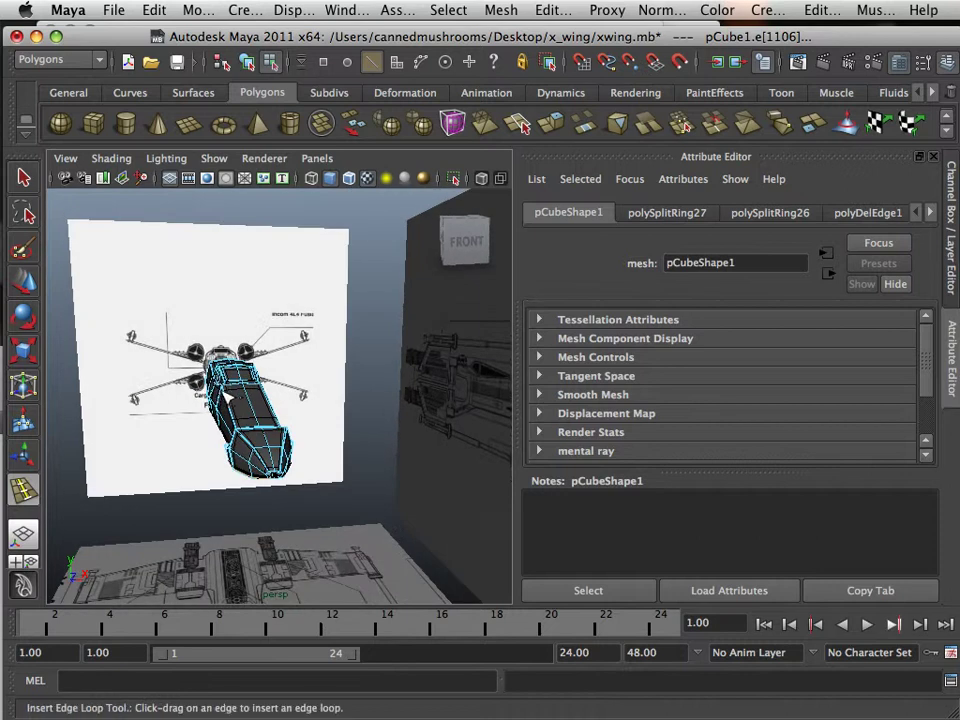
right_click_drag(228, 397, 350, 410, "alt")
left_click_drag(285, 399, 313, 381, "alt")
middle_click_drag(383, 225, 338, 280, "alt")
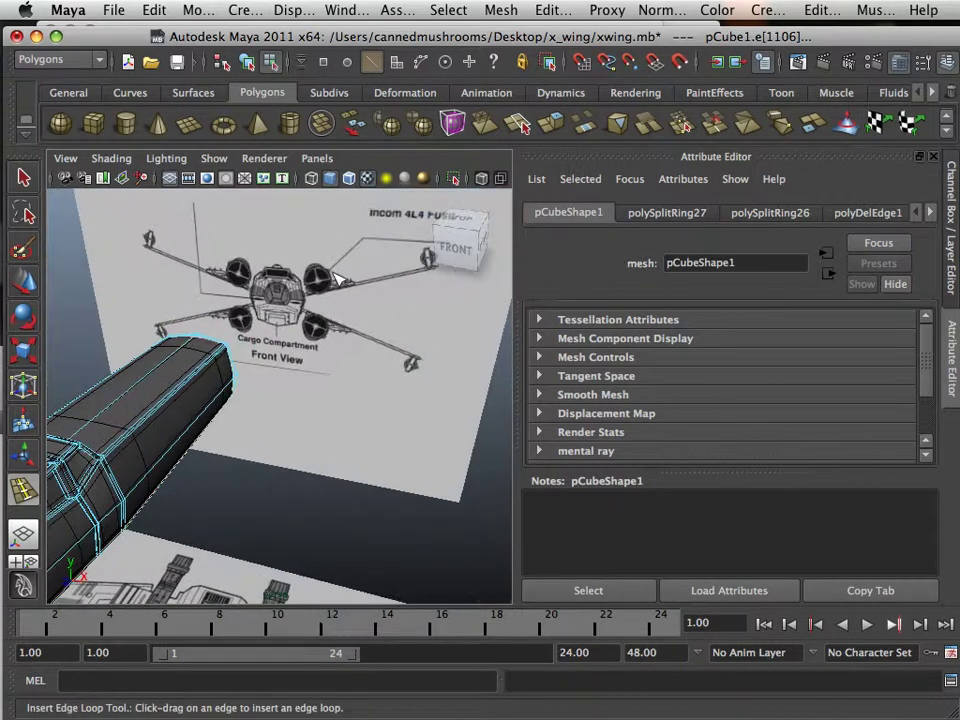
scroll(300, 406, "down", 5)
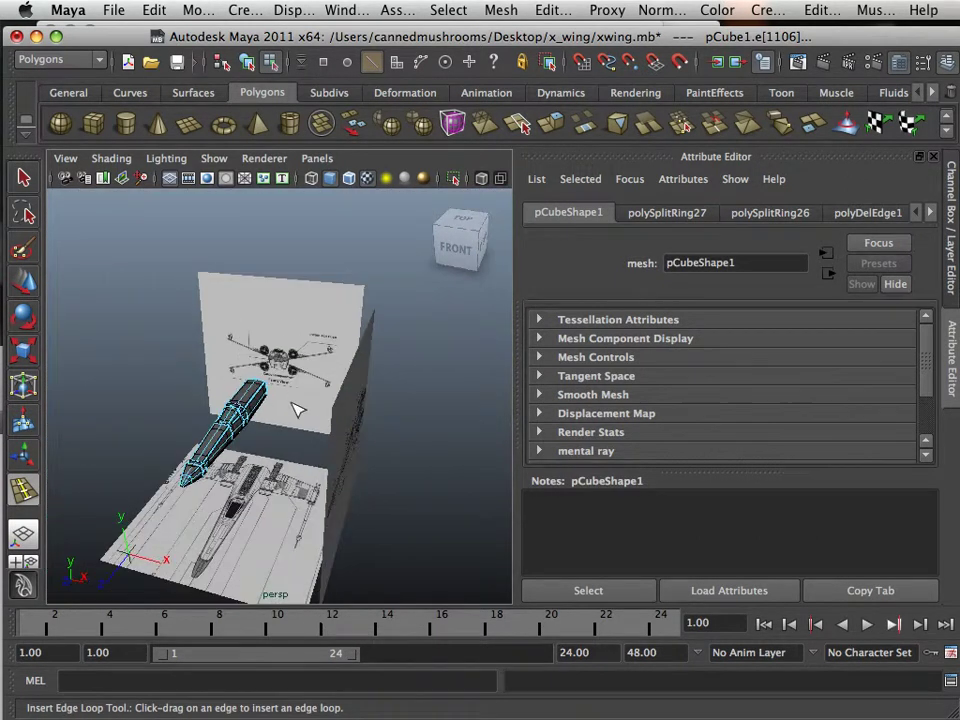
left_click_drag(298, 407, 422, 399, "alt")
scroll(355, 415, "up", 6)
middle_click_drag(352, 414, 343, 392, "alt")
right_click_drag(343, 392, 274, 315, "alt")
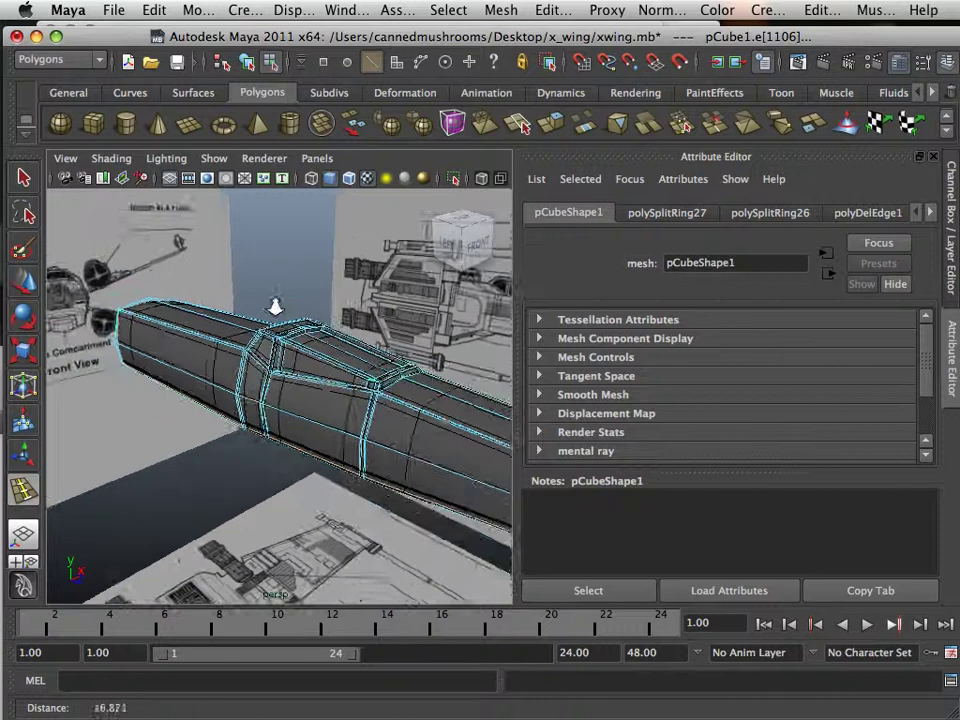
middle_click_drag(274, 315, 294, 347, "alt")
right_click_drag(294, 347, 263, 352, "alt")
left_click_drag(274, 356, 306, 354, "alt")
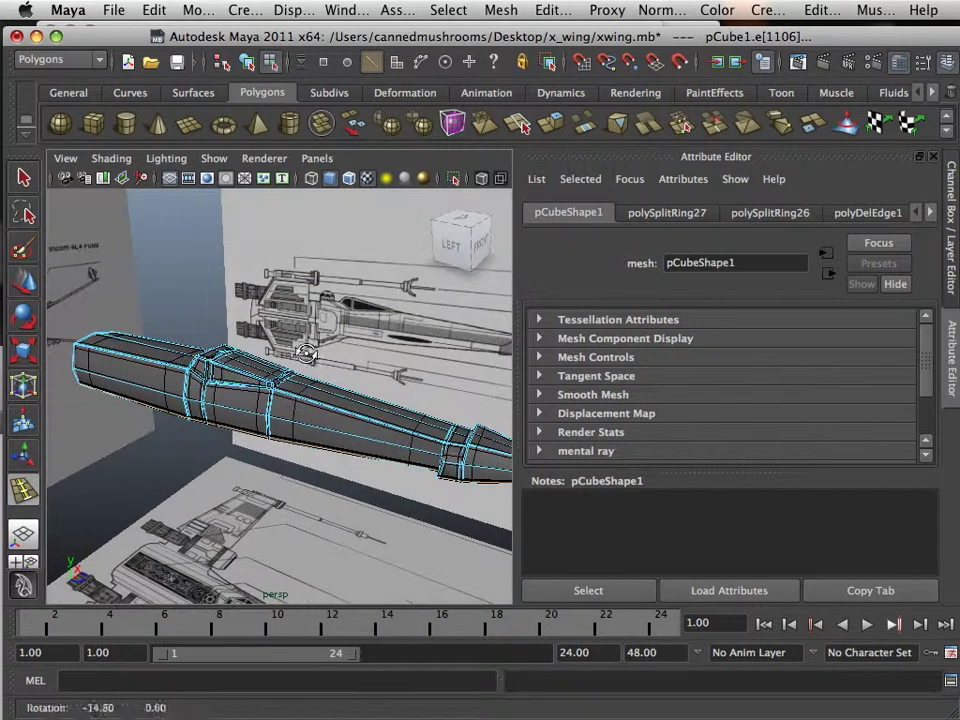